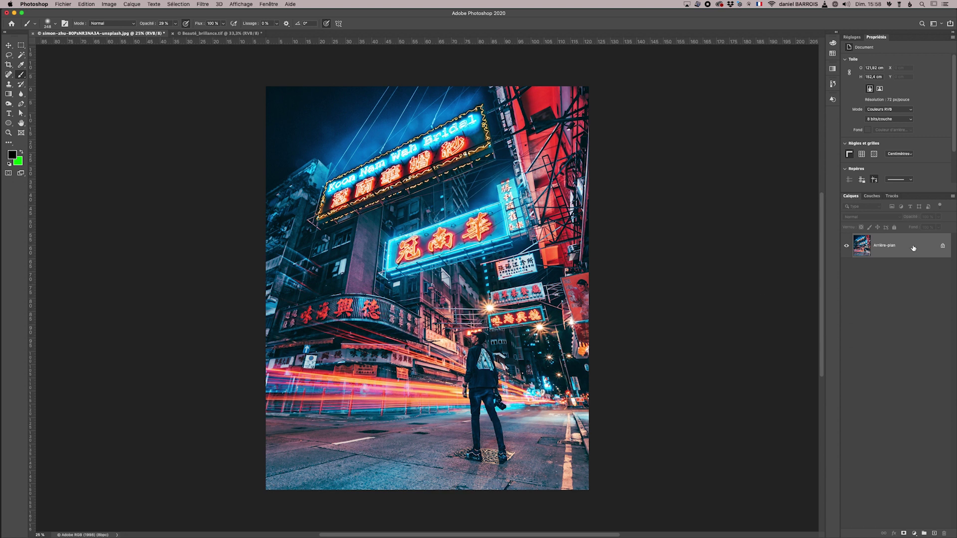
# Duplicate the Arrière-plan layer and convert the copy into a smart object for smart filters.
pyautogui.moveTo(913, 248); pyautogui.dragTo(934, 530)
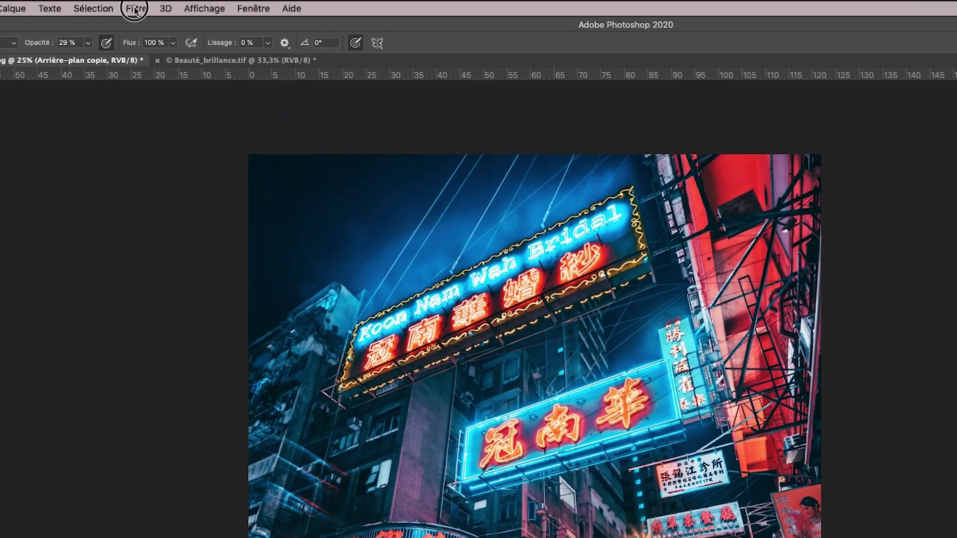
pyautogui.click(134, 8)
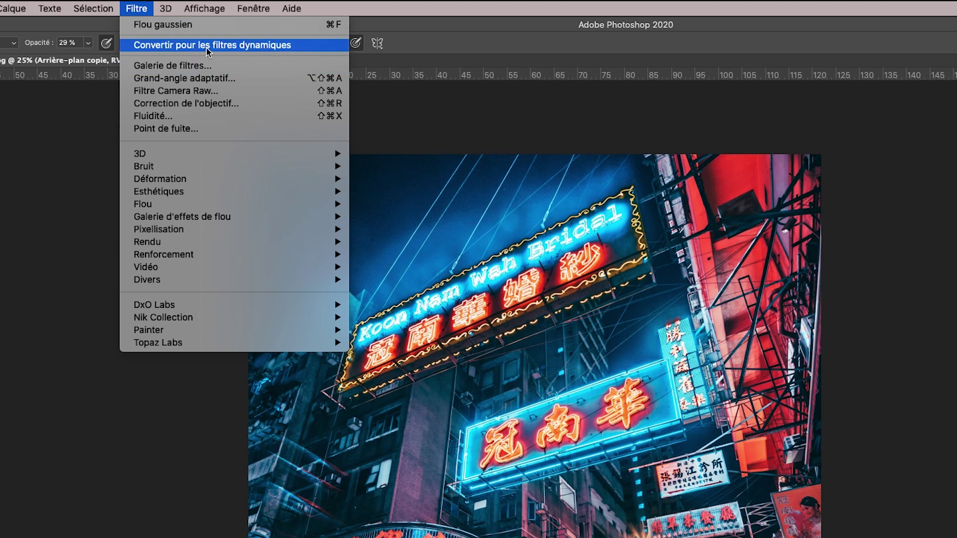
pyautogui.click(241, 46)
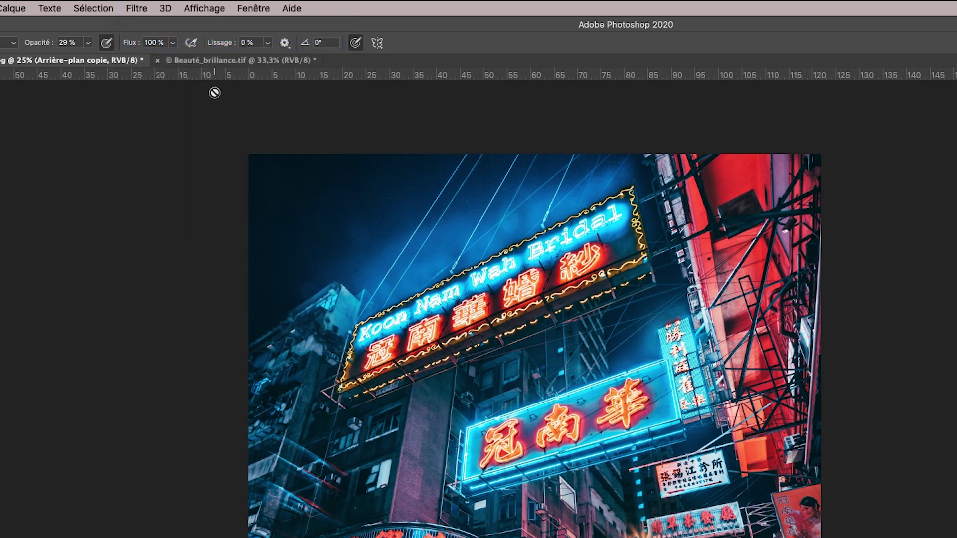
# Apply a 30,3-pixel Gaussian blur to the smart-object copy.
pyautogui.click(143, 9)
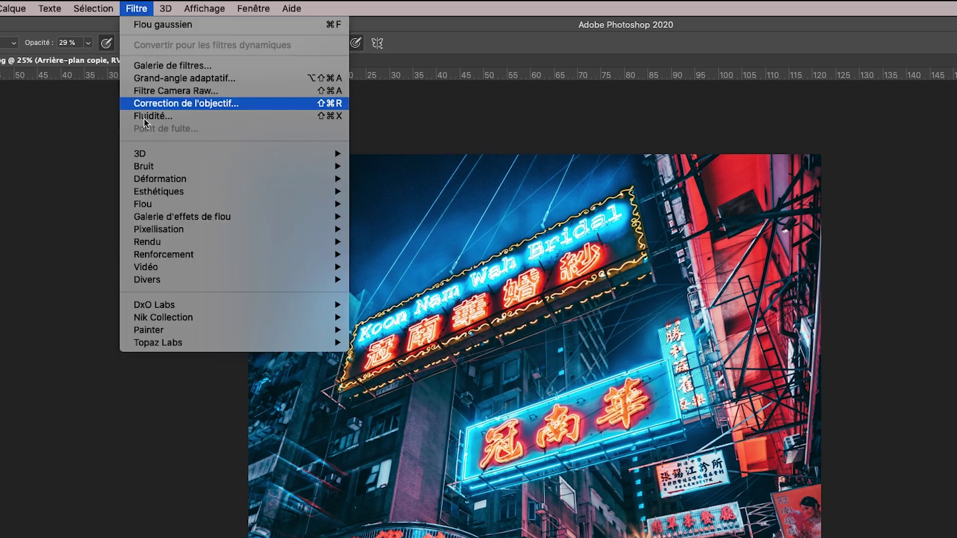
pyautogui.moveTo(142, 204)
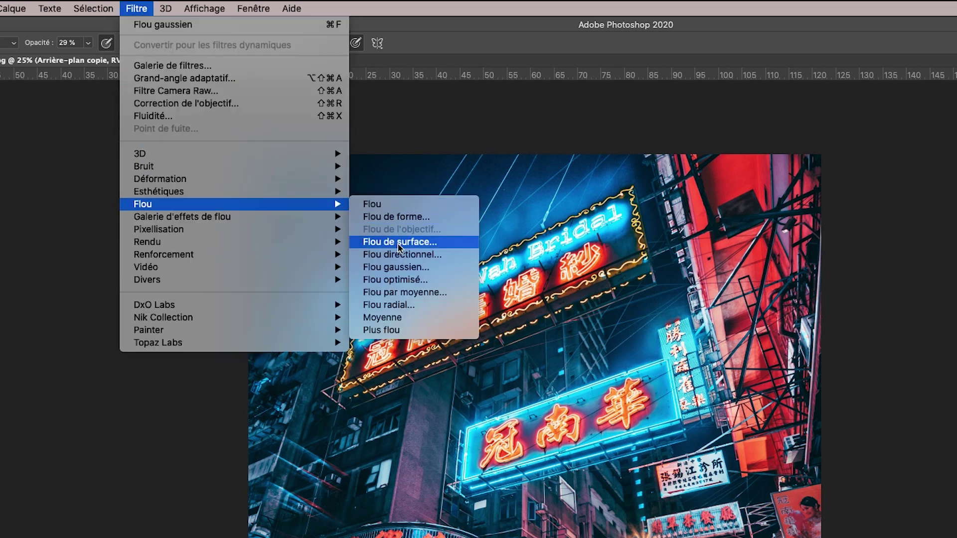
pyautogui.click(399, 268)
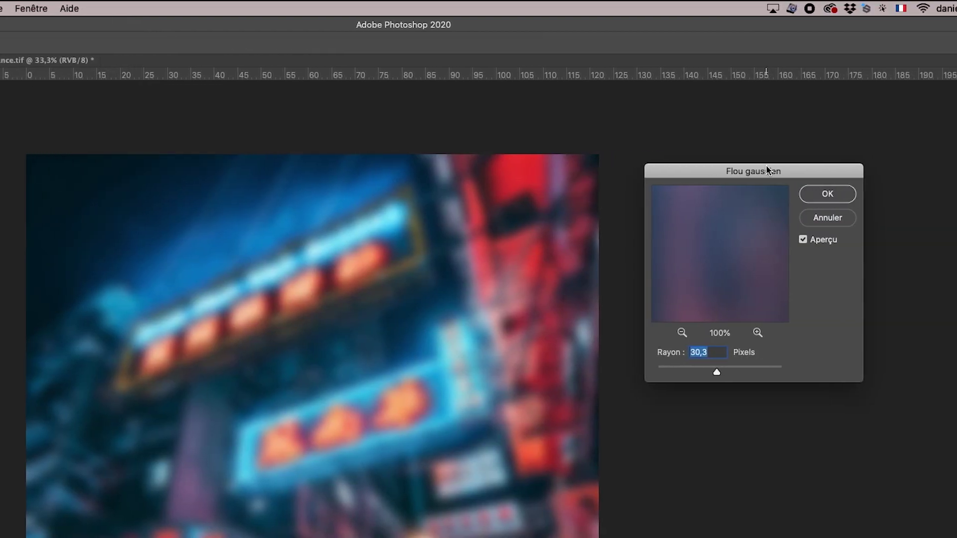
pyautogui.moveTo(874, 183); pyautogui.dragTo(427, 168)
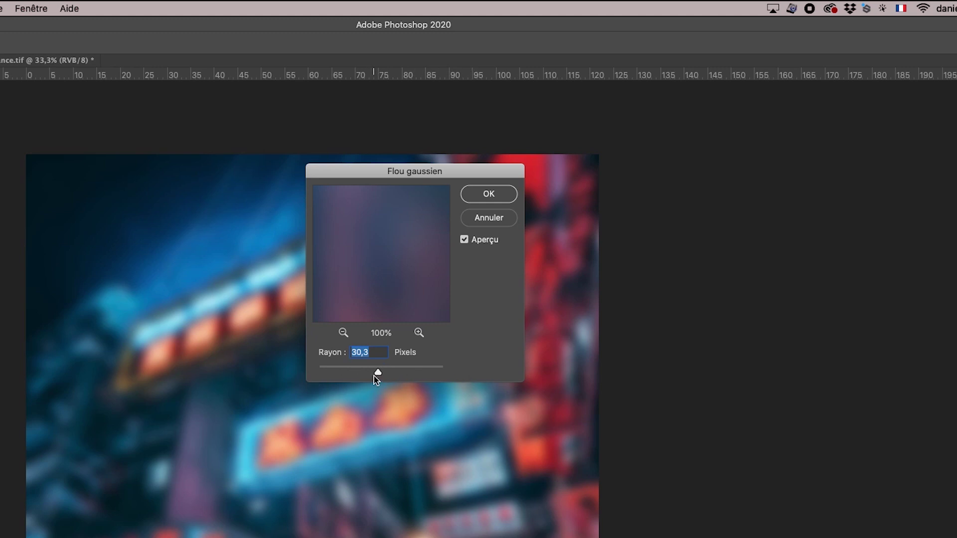
pyautogui.click(477, 195)
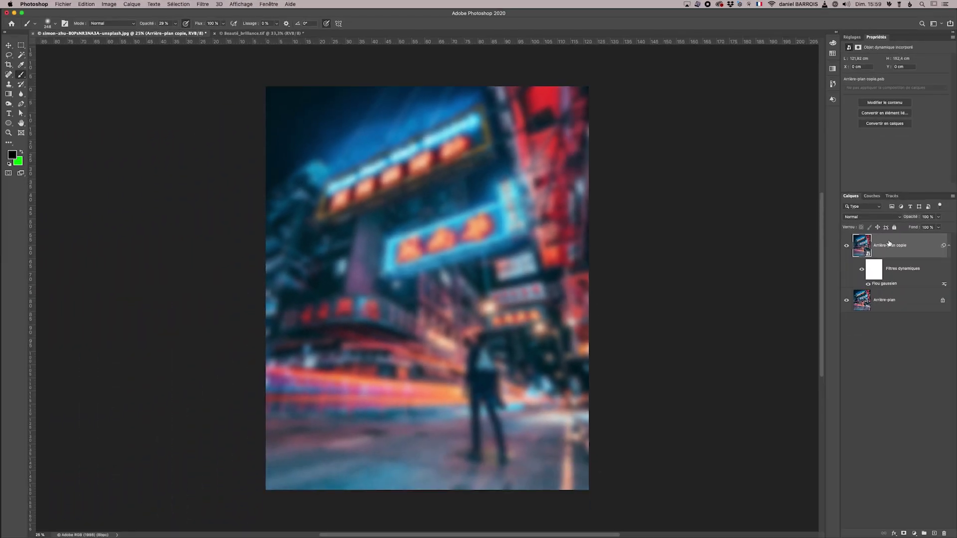
# Add a Levels layer clipped to the blurred copy, with black input 80 and white input 148.
pyautogui.click(852, 38)
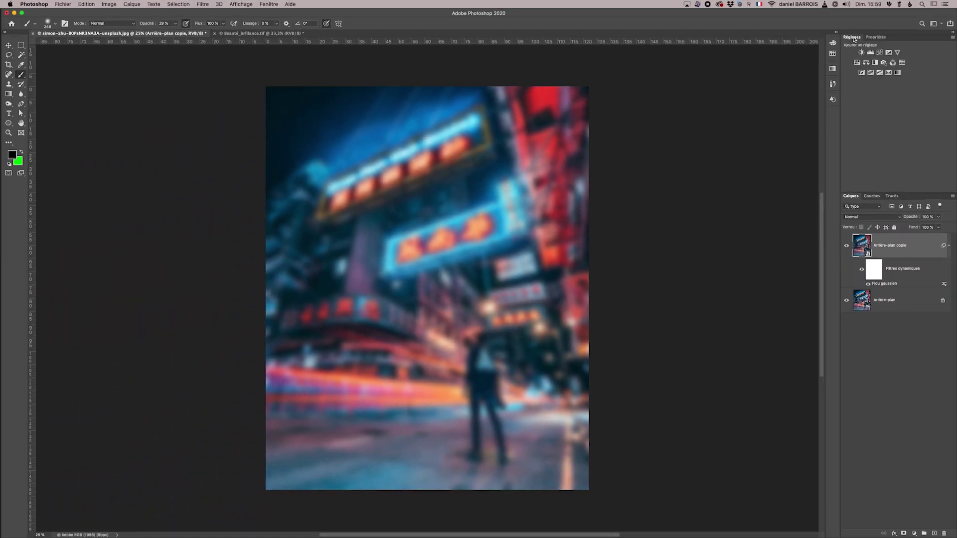
pyautogui.click(870, 53)
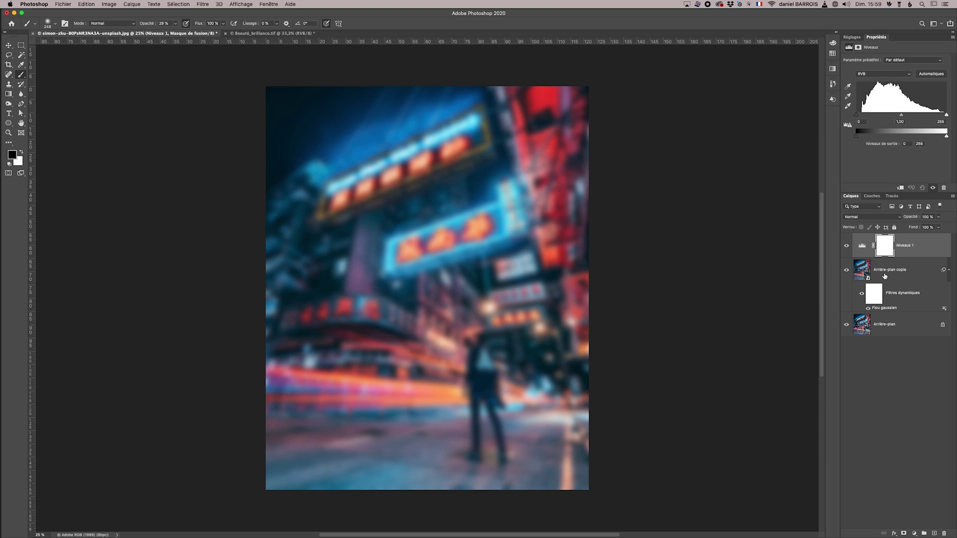
pyautogui.click(900, 188)
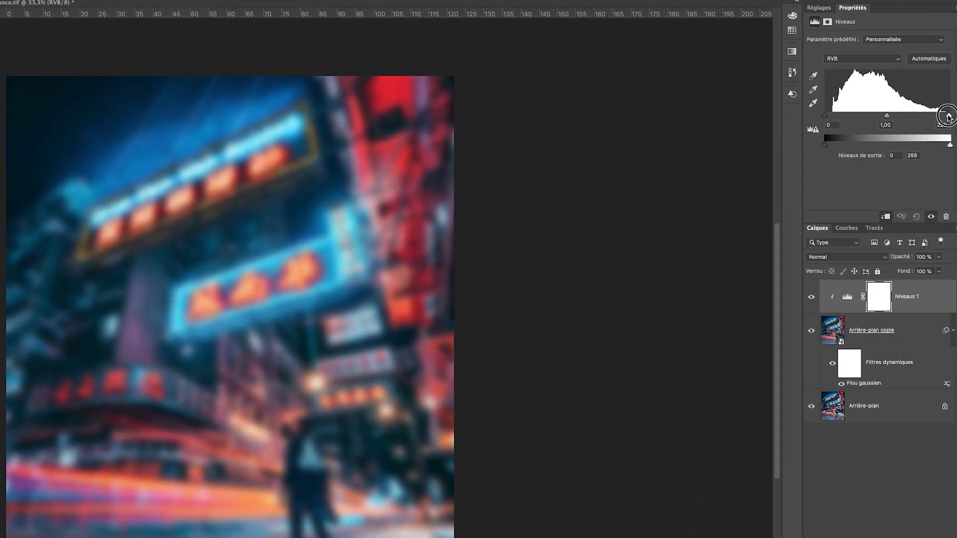
pyautogui.moveTo(945, 115); pyautogui.dragTo(897, 119)
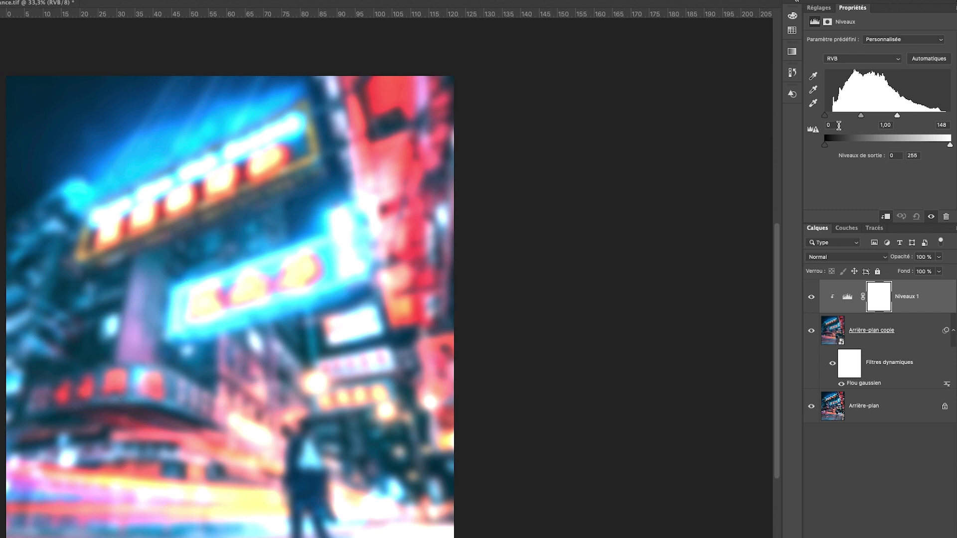
pyautogui.moveTo(825, 115); pyautogui.dragTo(863, 116)
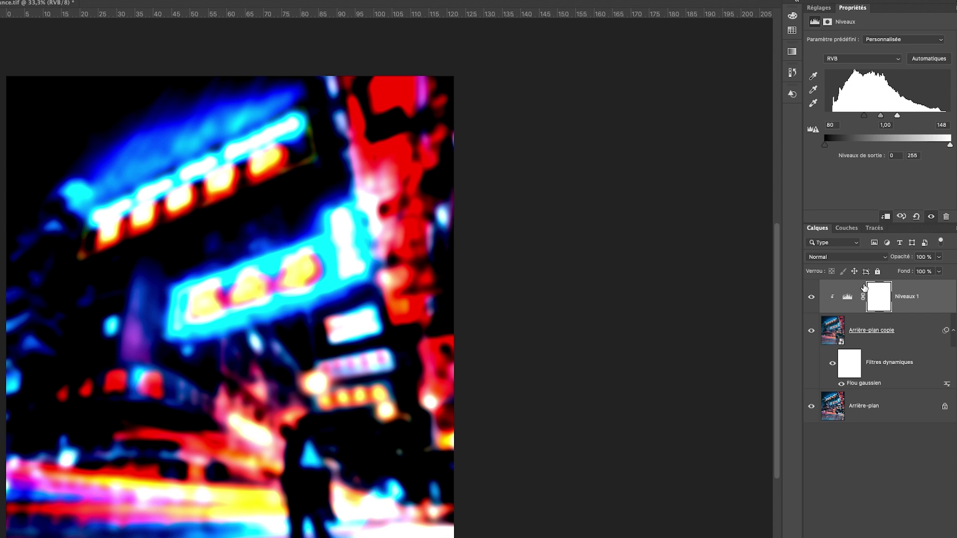
# Set Arrière-plan copie to Superposition blending at 42% opacity.
pyautogui.click(896, 331)
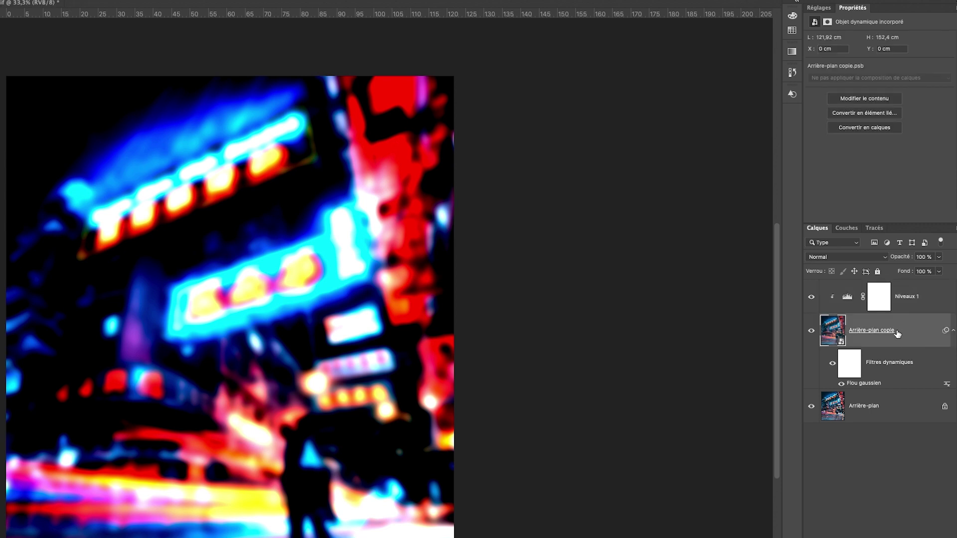
pyautogui.click(835, 257)
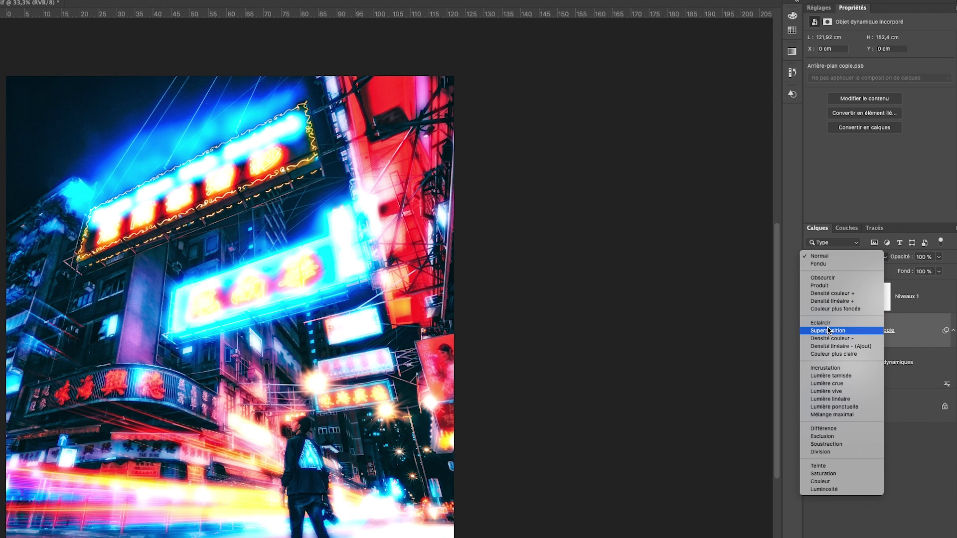
pyautogui.click(829, 331)
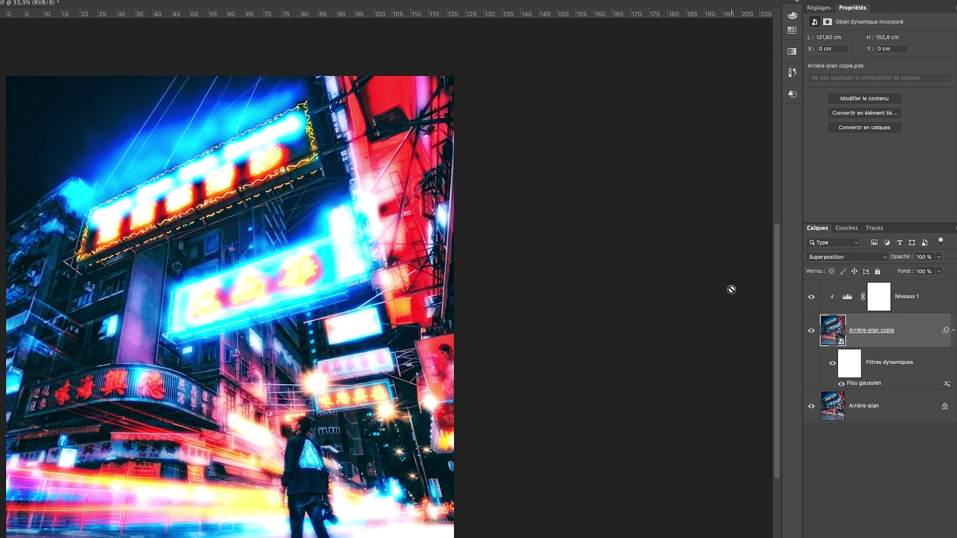
pyautogui.moveTo(938, 257)
pyautogui.mouseDown()
pyautogui.moveTo(931, 272)
pyautogui.moveTo(907, 273)
pyautogui.mouseUp()
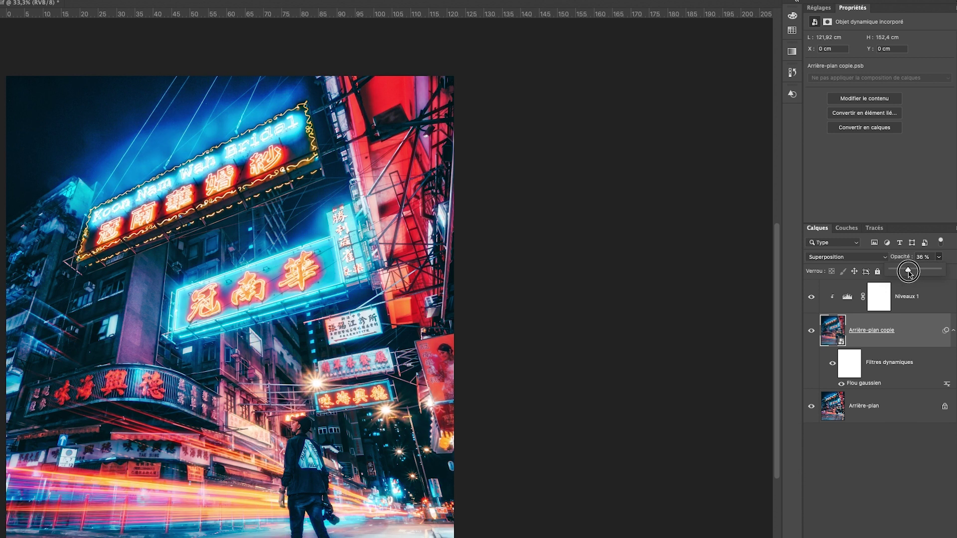
pyautogui.moveTo(908, 273); pyautogui.dragTo(912, 270)
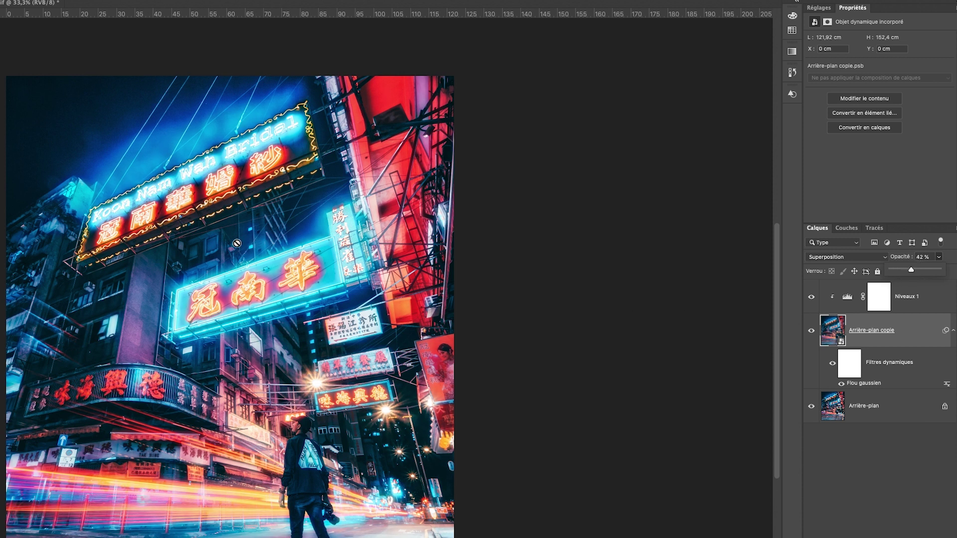
# Toggle the blurred copy's visibility to compare the photo with and without the glow.
pyautogui.click(810, 333)
pyautogui.click(810, 332)
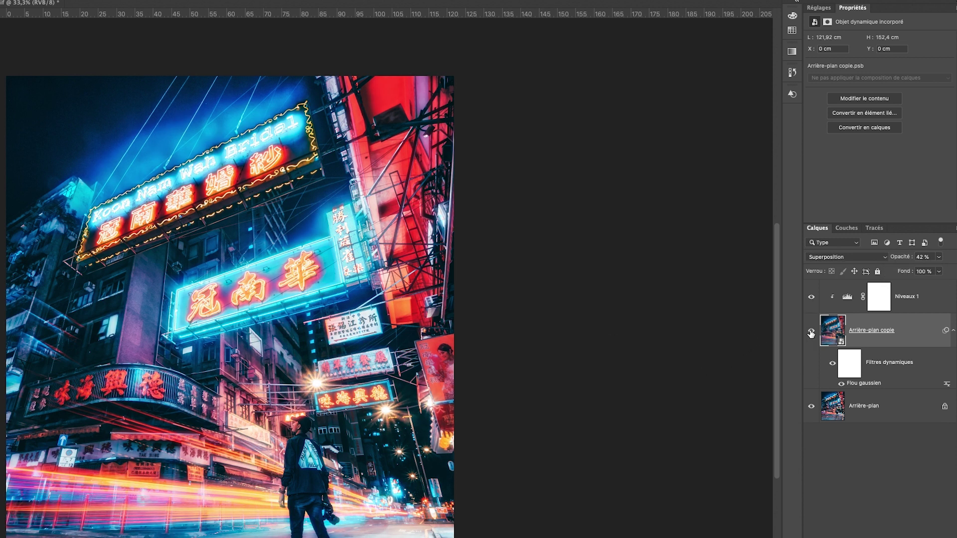
pyautogui.click(811, 332)
pyautogui.click(810, 332)
pyautogui.click(810, 333)
pyautogui.click(811, 332)
# Change the Gaussian blur radius to 31,7 px and raise the Levels white point to 181.
pyautogui.doubleClick(869, 383)
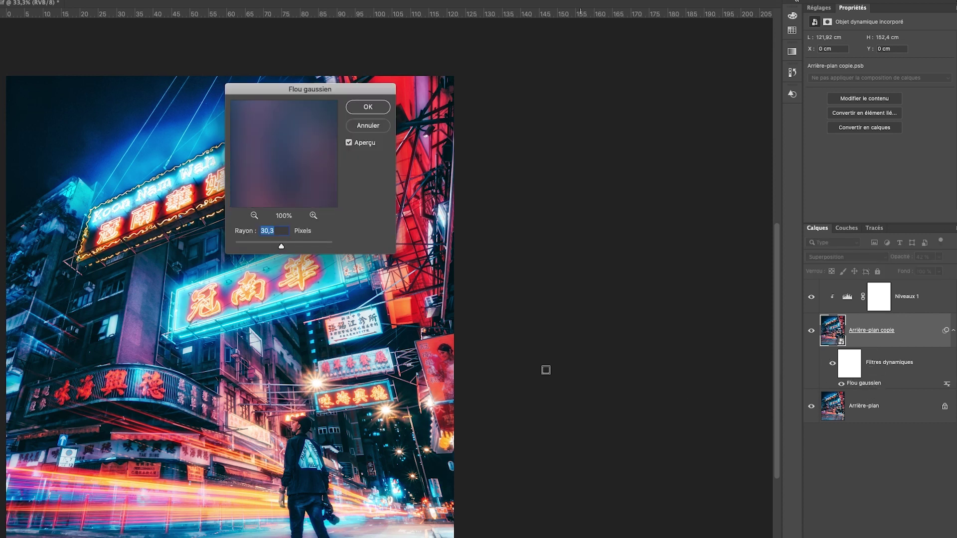
pyautogui.moveTo(332, 95); pyautogui.dragTo(528, 95)
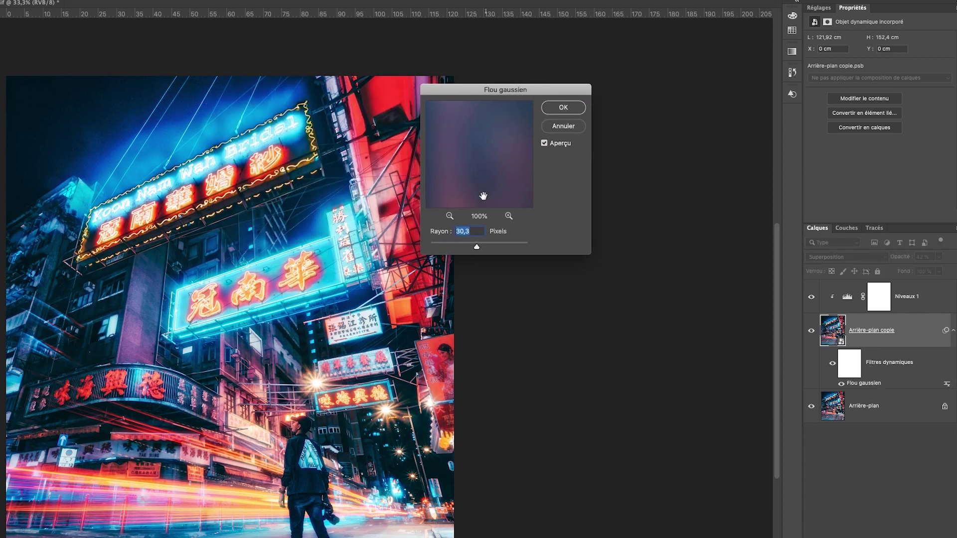
pyautogui.click(477, 247)
pyautogui.moveTo(477, 248)
pyautogui.mouseDown()
pyautogui.moveTo(516, 249)
pyautogui.moveTo(496, 250)
pyautogui.mouseUp()
pyautogui.moveTo(495, 247); pyautogui.dragTo(475, 247)
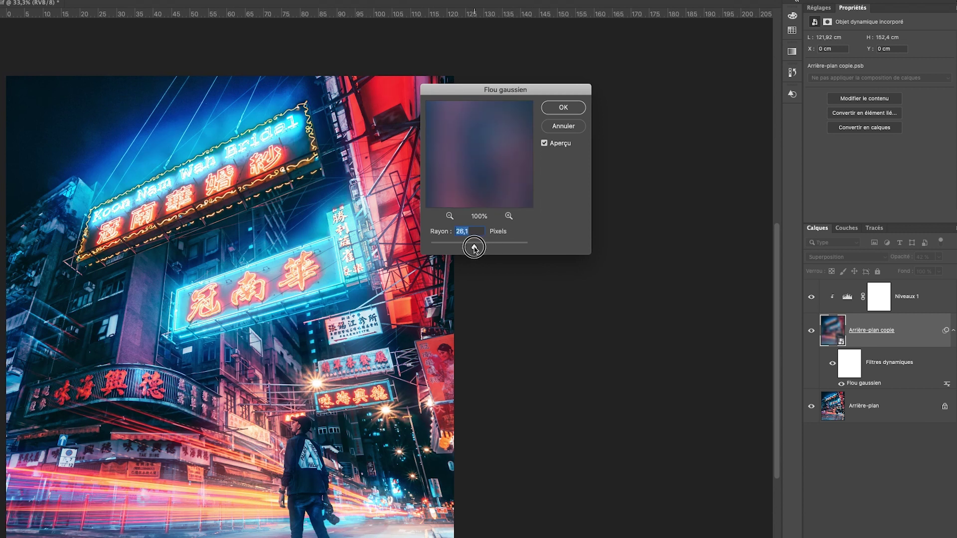
pyautogui.moveTo(475, 247); pyautogui.dragTo(477, 247)
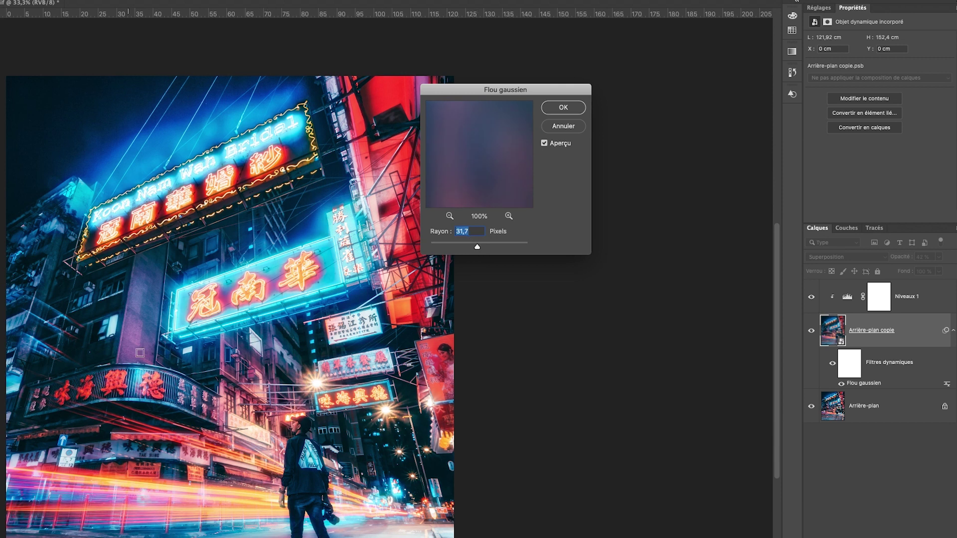
pyautogui.click(572, 109)
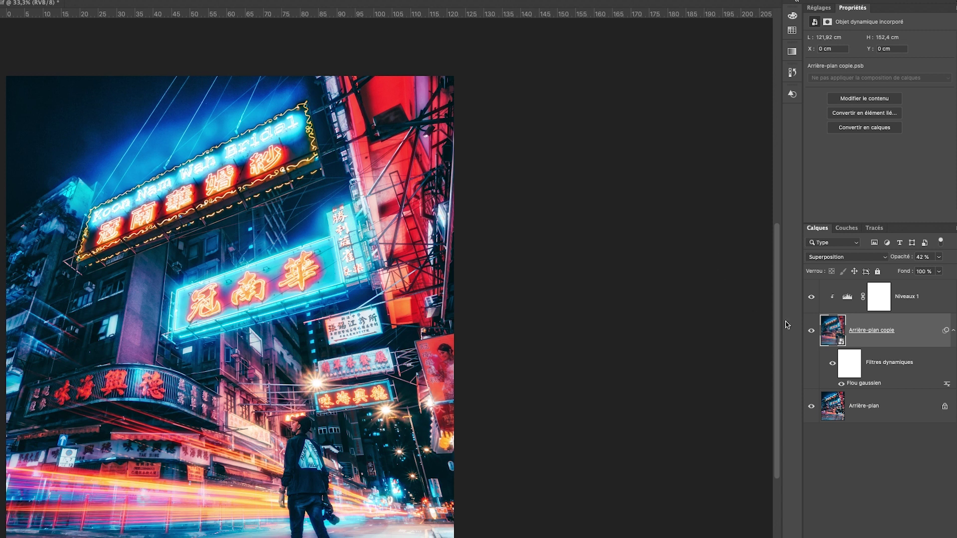
pyautogui.click(847, 298)
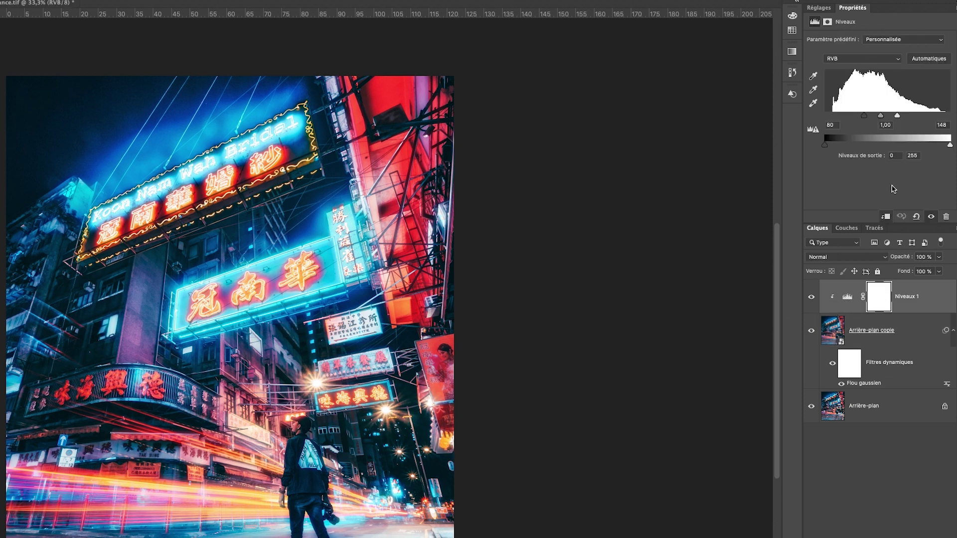
pyautogui.moveTo(897, 118)
pyautogui.mouseDown()
pyautogui.moveTo(933, 116)
pyautogui.moveTo(901, 129)
pyautogui.moveTo(817, 129)
pyautogui.moveTo(864, 123)
pyautogui.mouseUp()
# Try Luminosité blending on the blurred copy at 26% opacity.
pyautogui.click(831, 327)
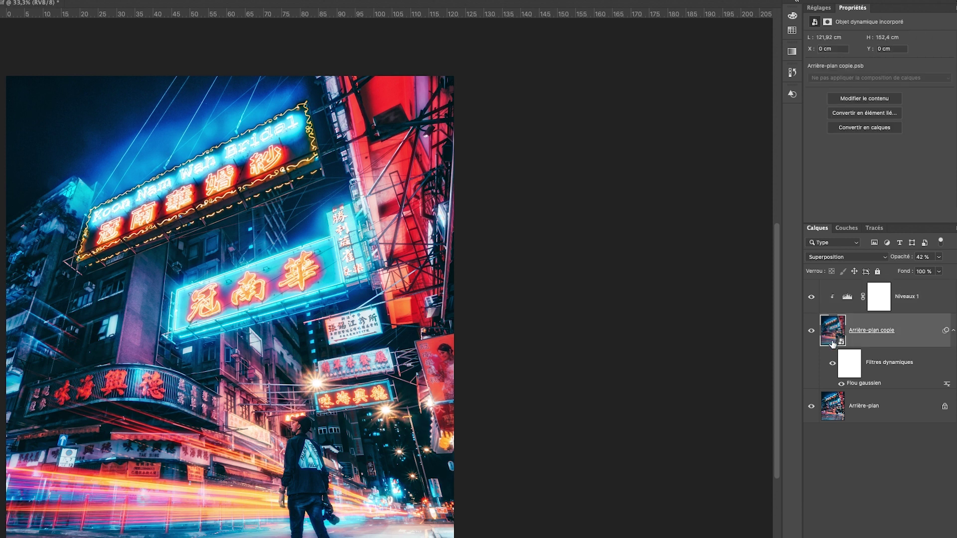
pyautogui.click(826, 257)
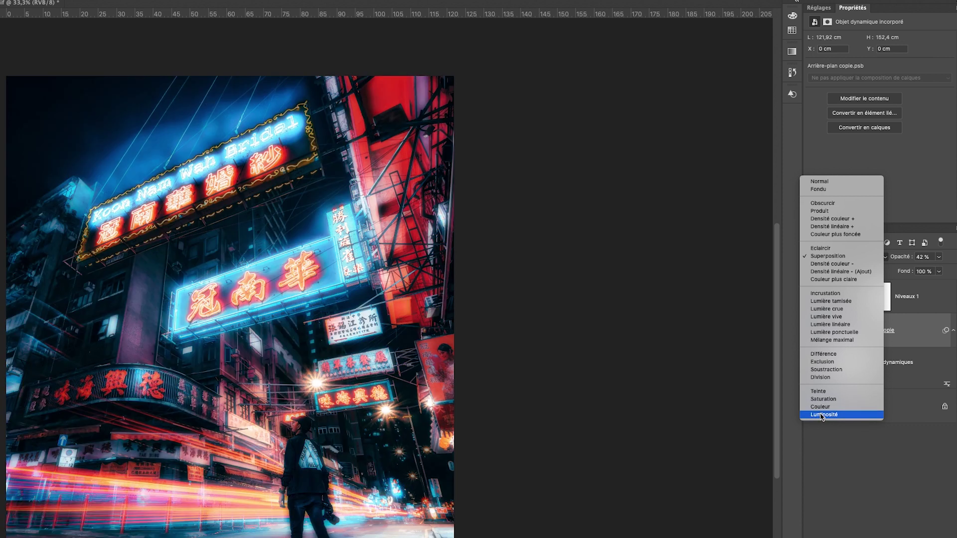
pyautogui.click(821, 415)
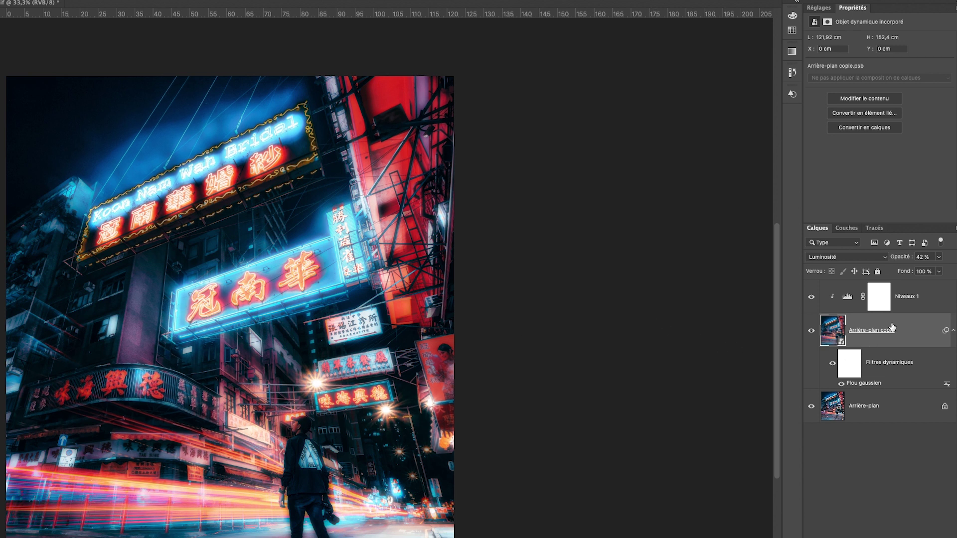
pyautogui.click(939, 258)
pyautogui.moveTo(930, 271); pyautogui.dragTo(921, 271)
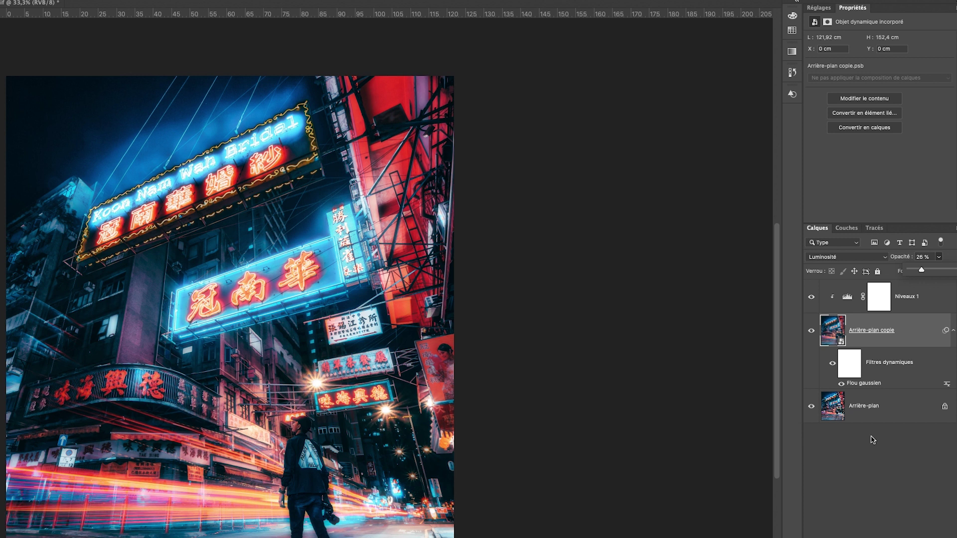
# Return the copy to Normal blending, test 49% and 29% opacity, and compare with glow hidden.
pyautogui.click(844, 258)
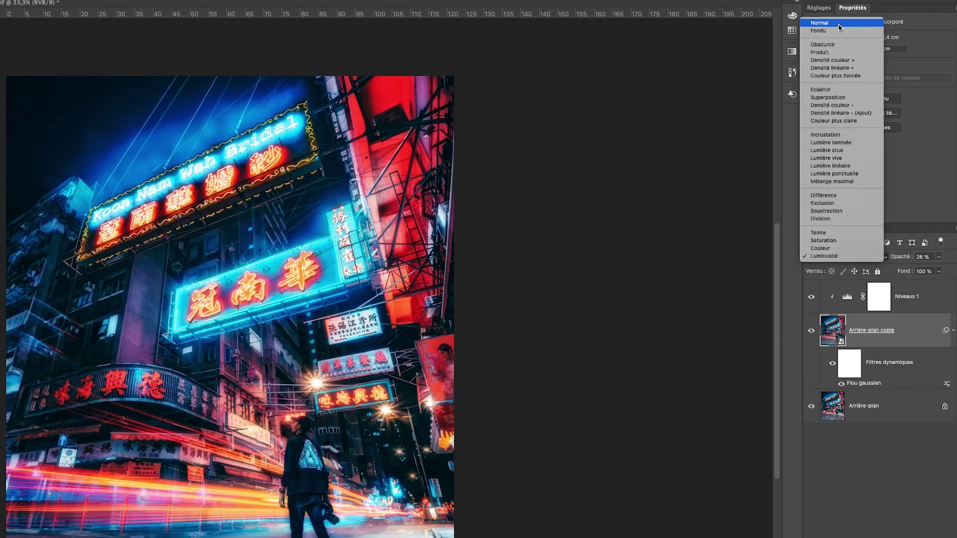
pyautogui.press('Return')
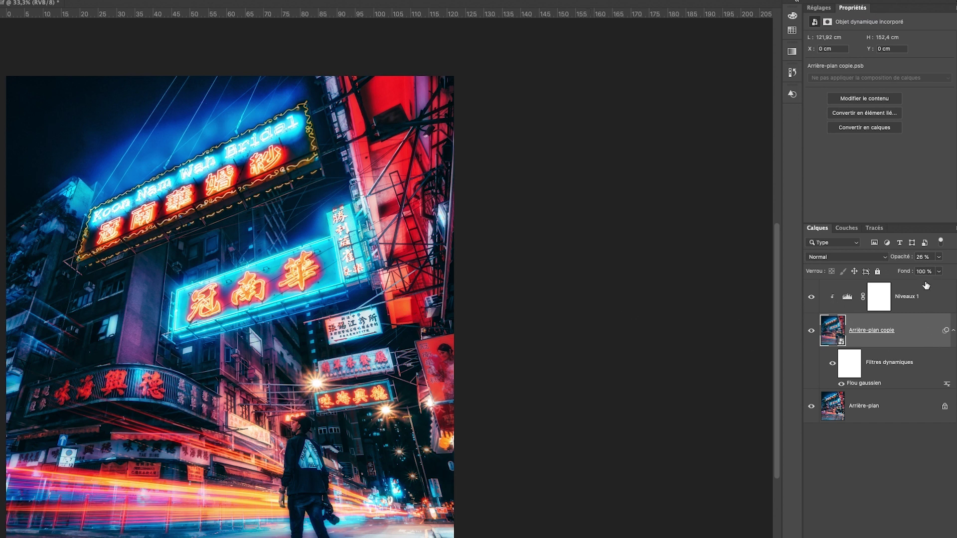
pyautogui.click(938, 260)
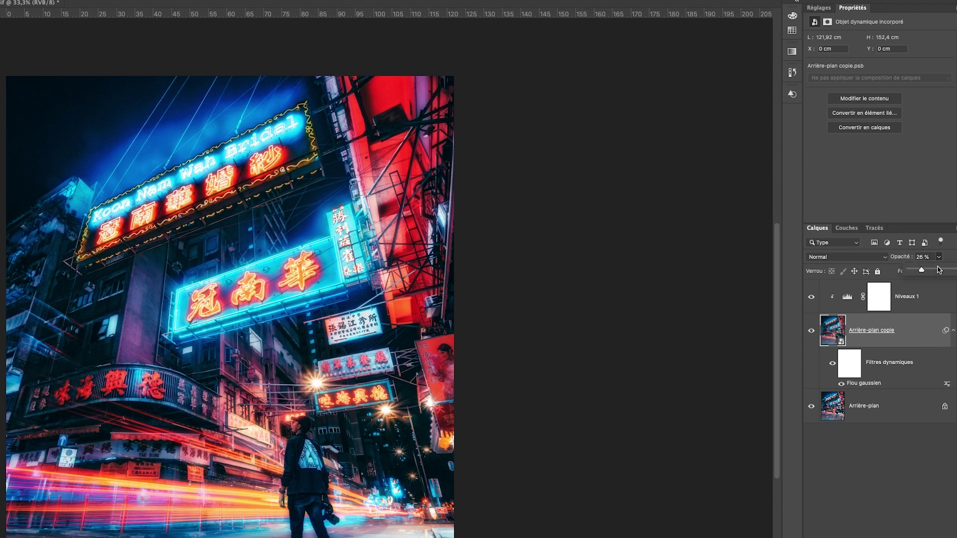
pyautogui.moveTo(921, 271); pyautogui.dragTo(932, 271)
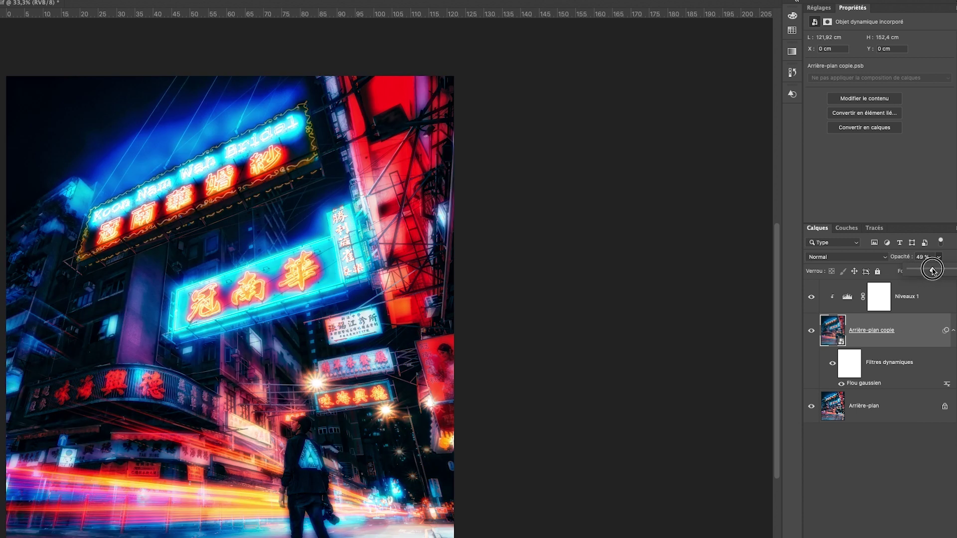
pyautogui.moveTo(933, 271); pyautogui.dragTo(916, 271)
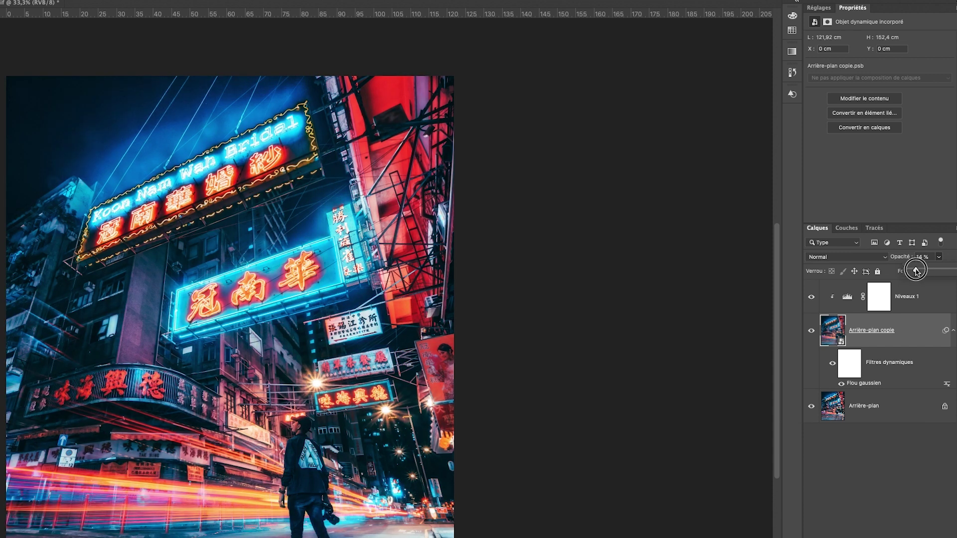
pyautogui.click(812, 333)
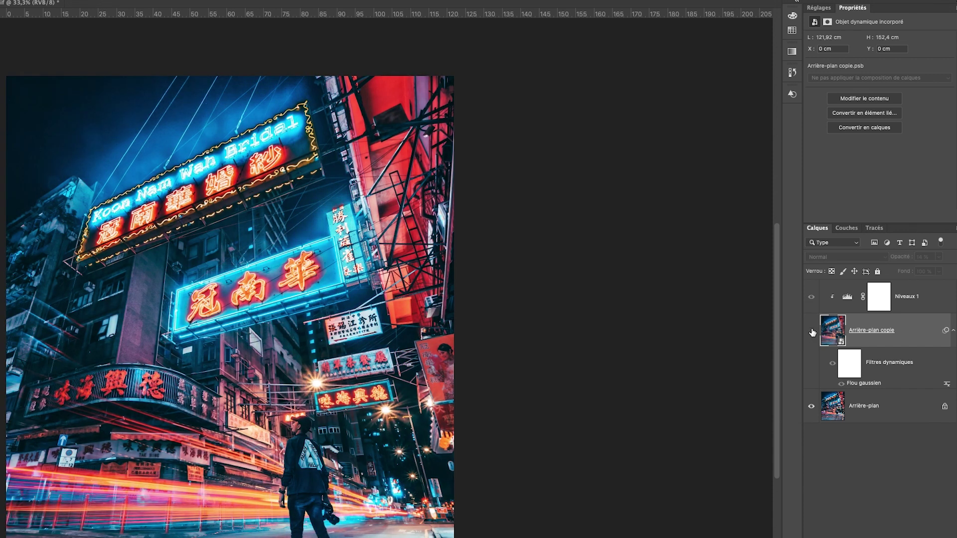
pyautogui.click(812, 332)
pyautogui.click(812, 332)
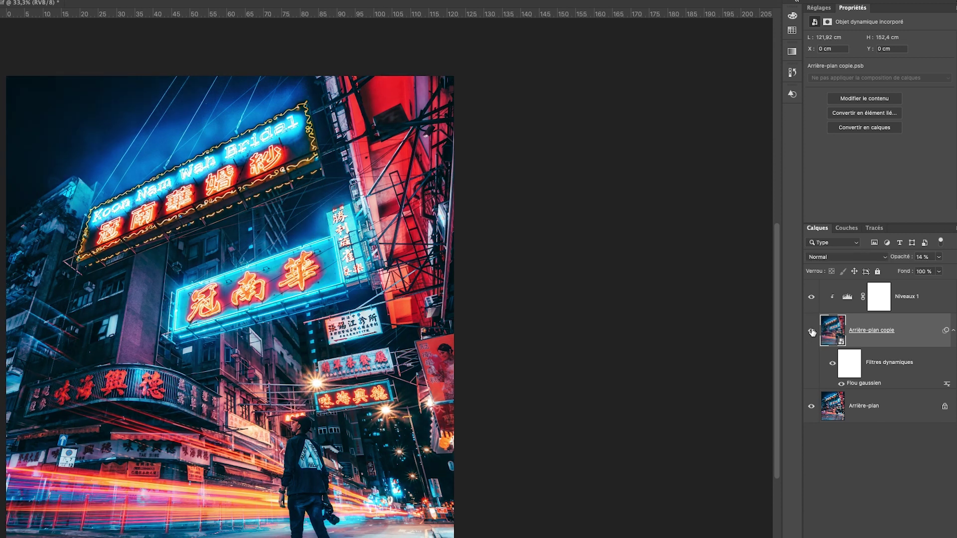
# Blend the copy in Superposition at 39% opacity, then switch to the Beauté_brillance.tif portrait.
pyautogui.click(842, 257)
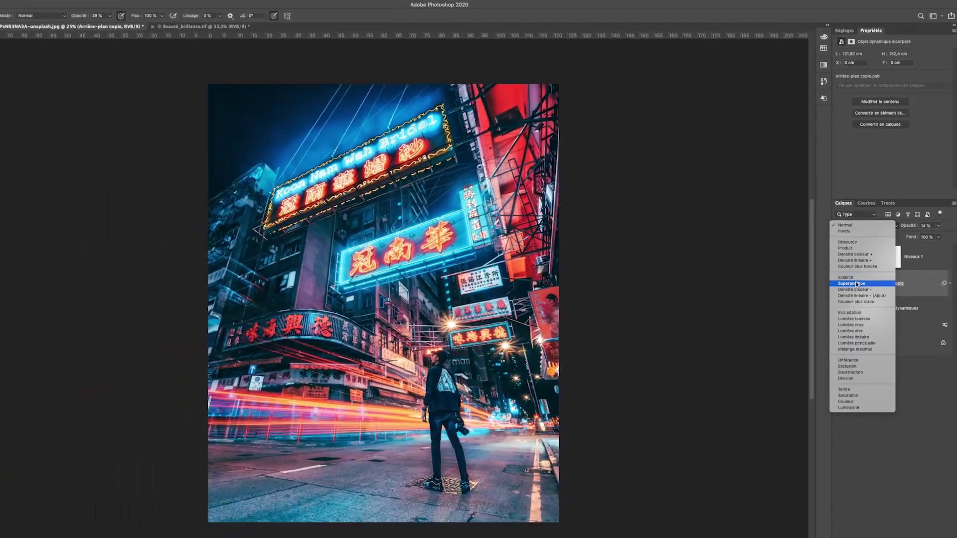
pyautogui.click(855, 283)
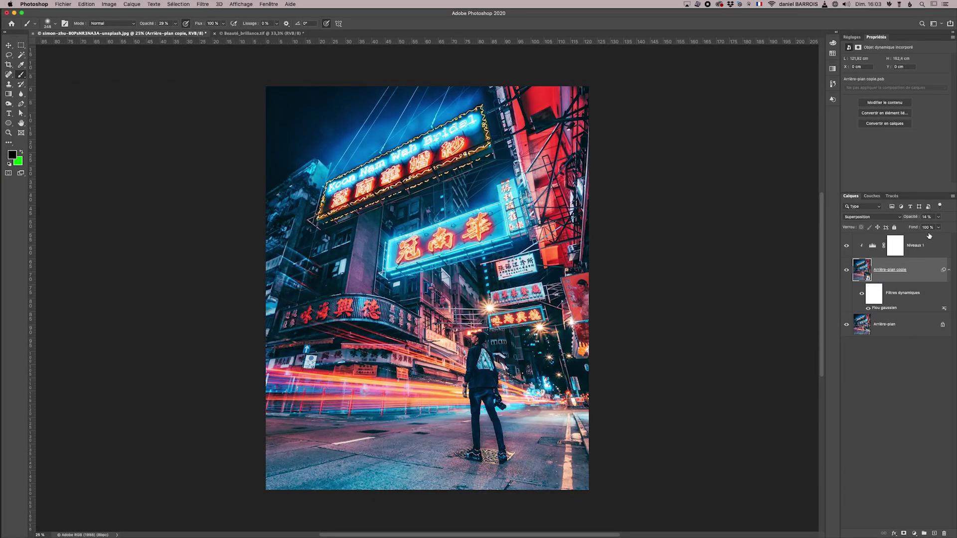
pyautogui.click(938, 219)
pyautogui.moveTo(922, 228); pyautogui.dragTo(928, 226)
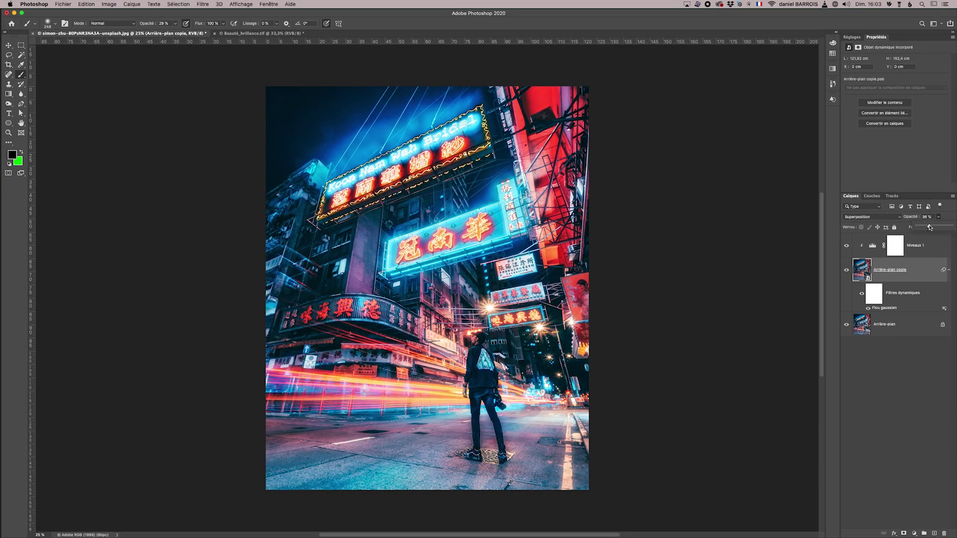
pyautogui.click(928, 226)
pyautogui.moveTo(928, 227); pyautogui.dragTo(930, 226)
pyautogui.click(256, 34)
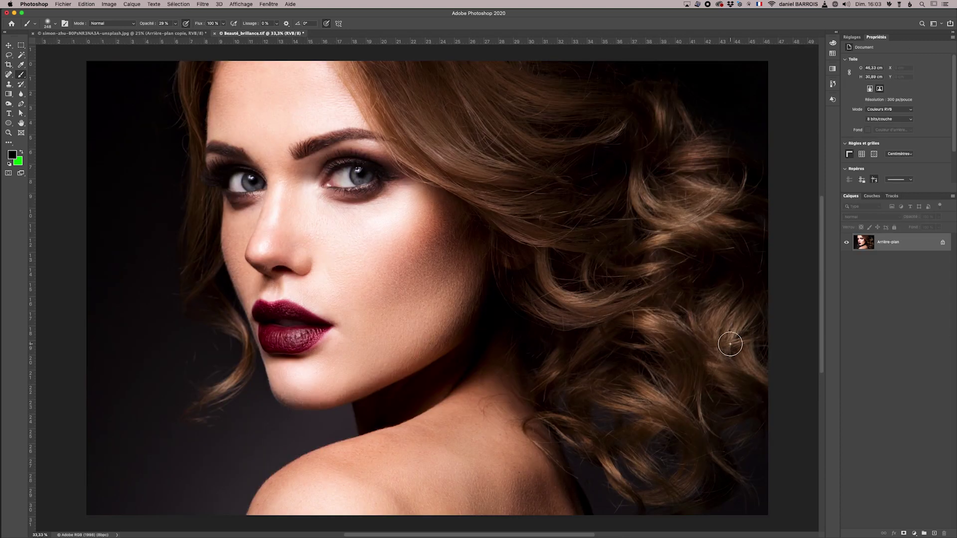
# Duplicate the portrait's Arrière-plan layer and convert the copy for smart filters.
pyautogui.moveTo(922, 242); pyautogui.dragTo(933, 534)
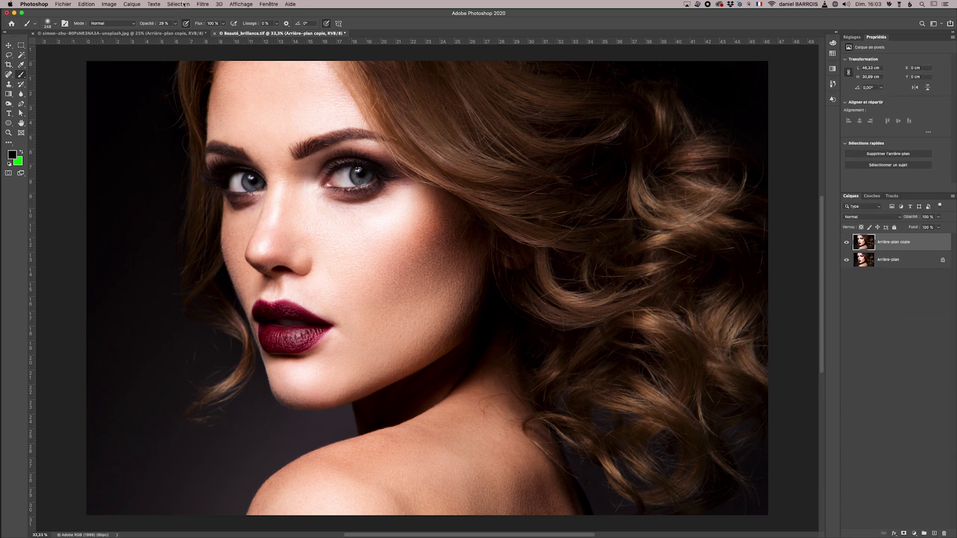
pyautogui.click(207, 5)
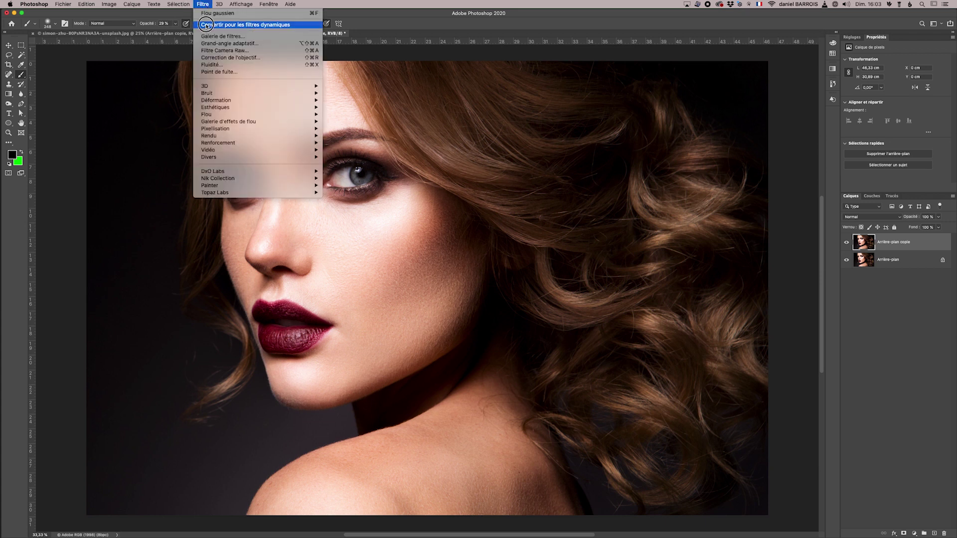
pyautogui.click(206, 26)
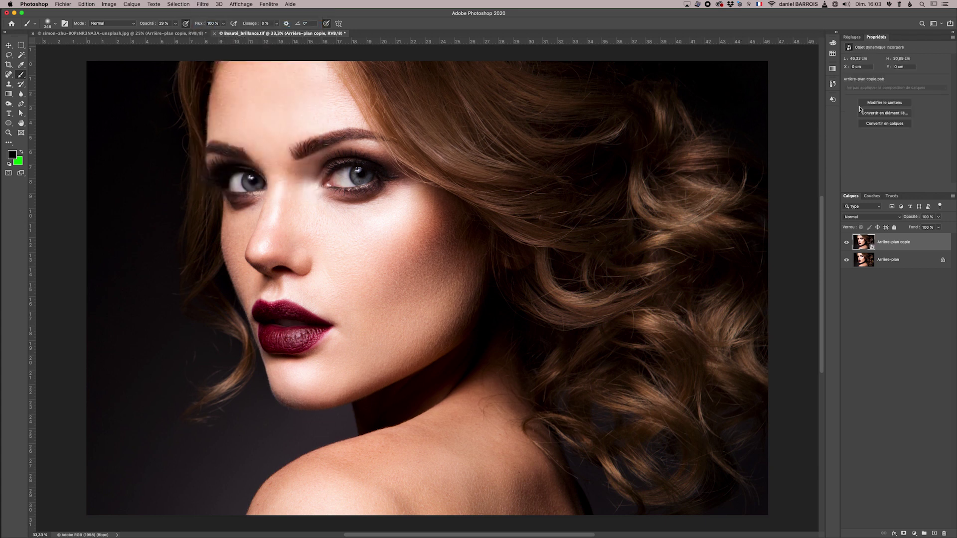
pyautogui.click(854, 39)
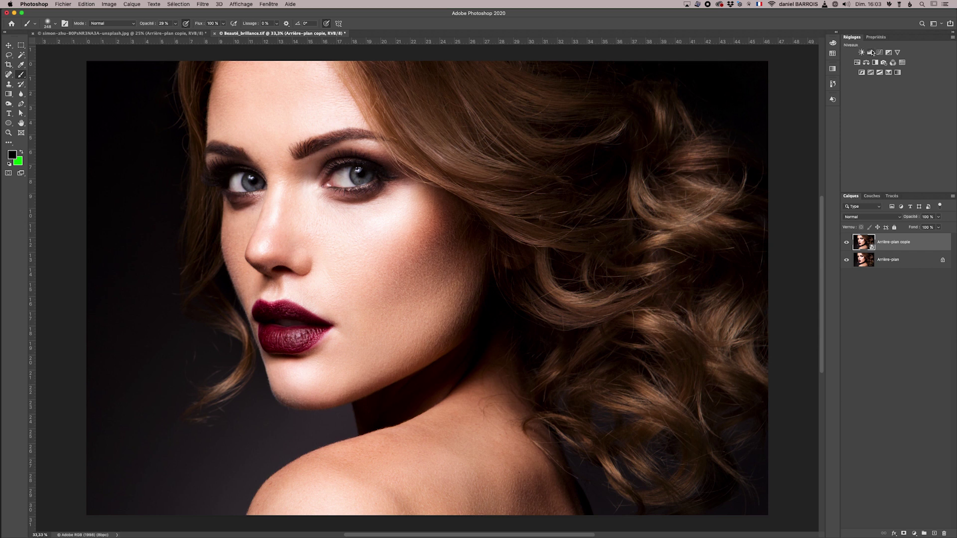
# Add a Levels layer clipped to the portrait copy, pulling the white input to about 168.
pyautogui.click(870, 51)
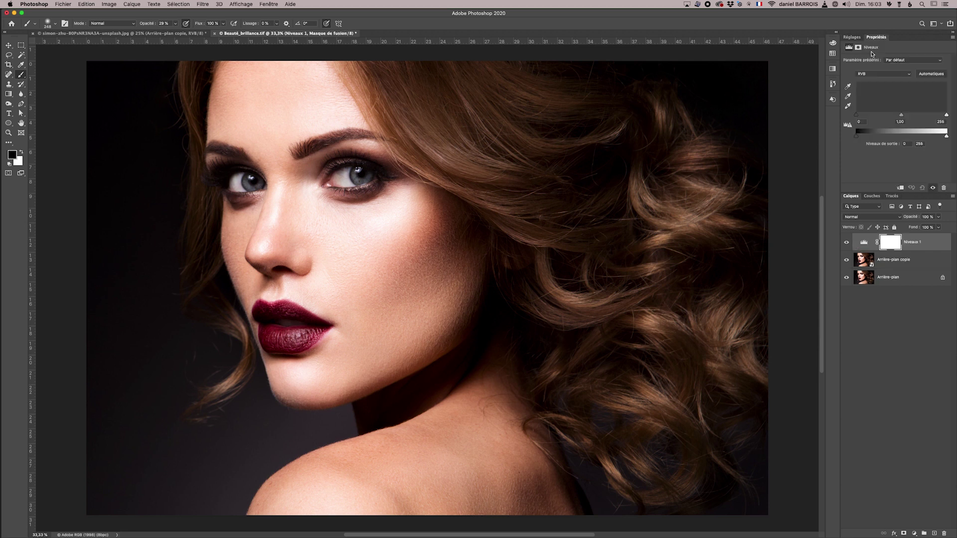
pyautogui.click(901, 188)
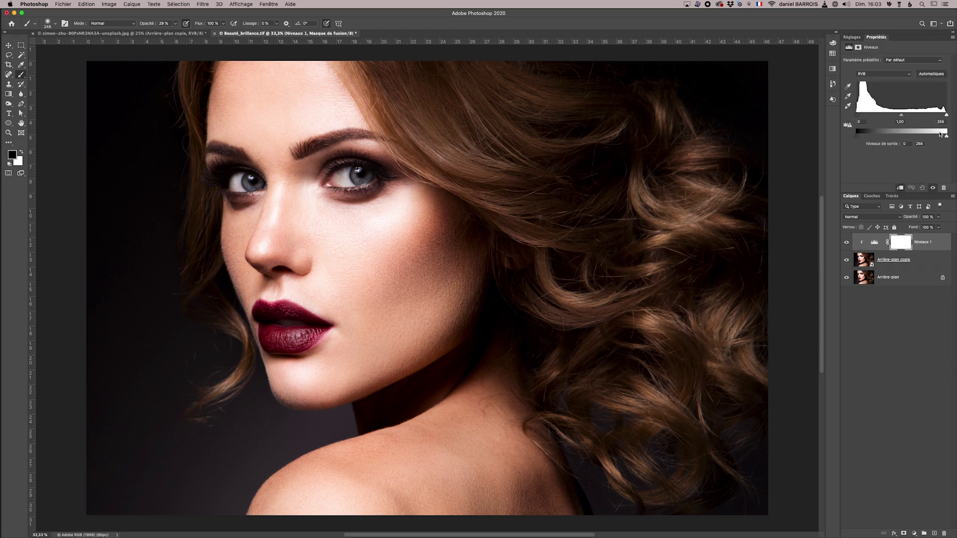
pyautogui.moveTo(946, 115); pyautogui.dragTo(875, 115)
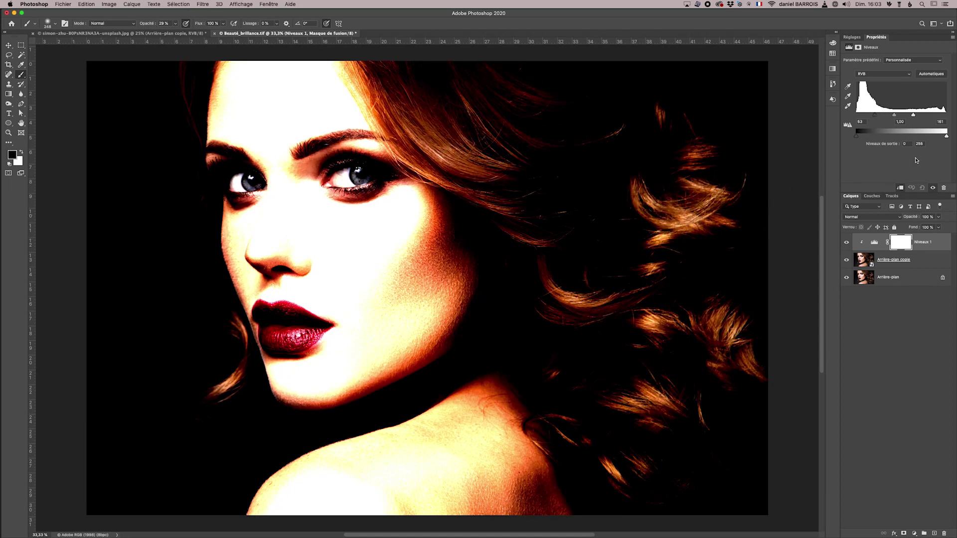
pyautogui.moveTo(913, 115)
pyautogui.mouseDown()
pyautogui.moveTo(923, 118)
pyautogui.moveTo(892, 116)
pyautogui.mouseUp()
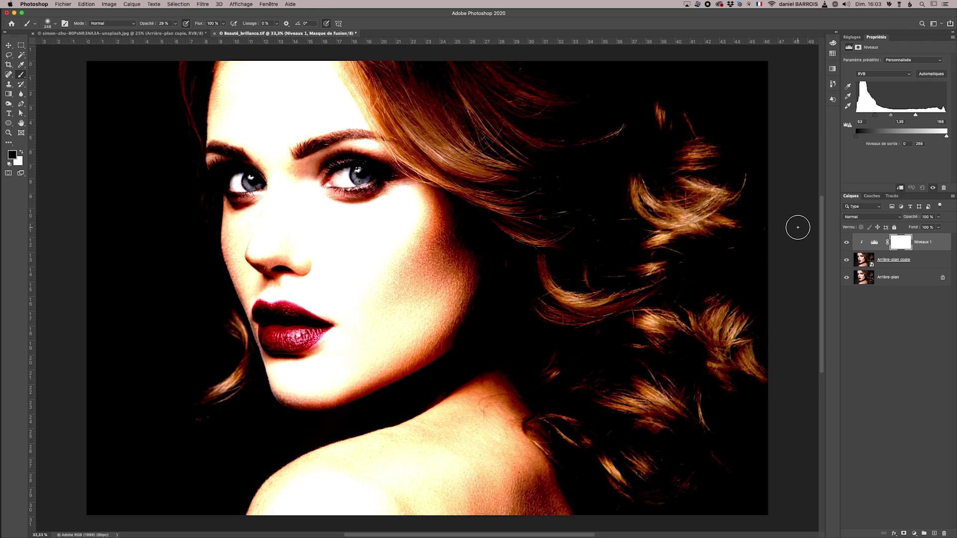
# Blend the portrait copy in Superposition mode at about 22% opacity.
pyautogui.click(924, 260)
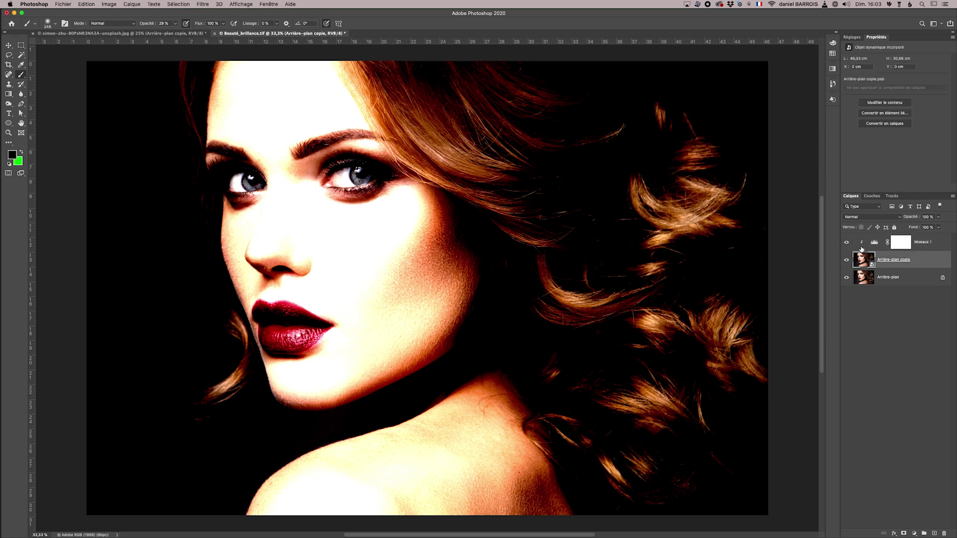
pyautogui.click(859, 217)
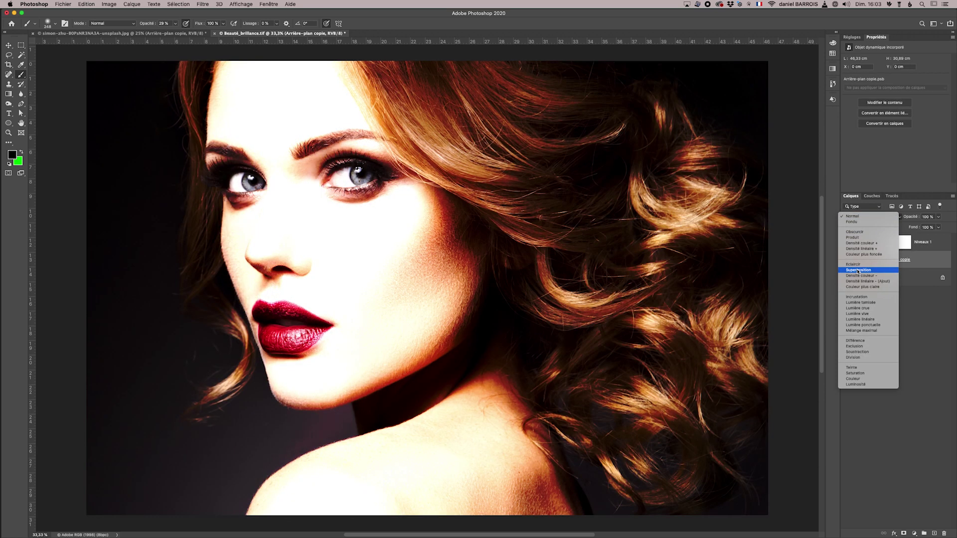
pyautogui.click(859, 269)
pyautogui.click(938, 217)
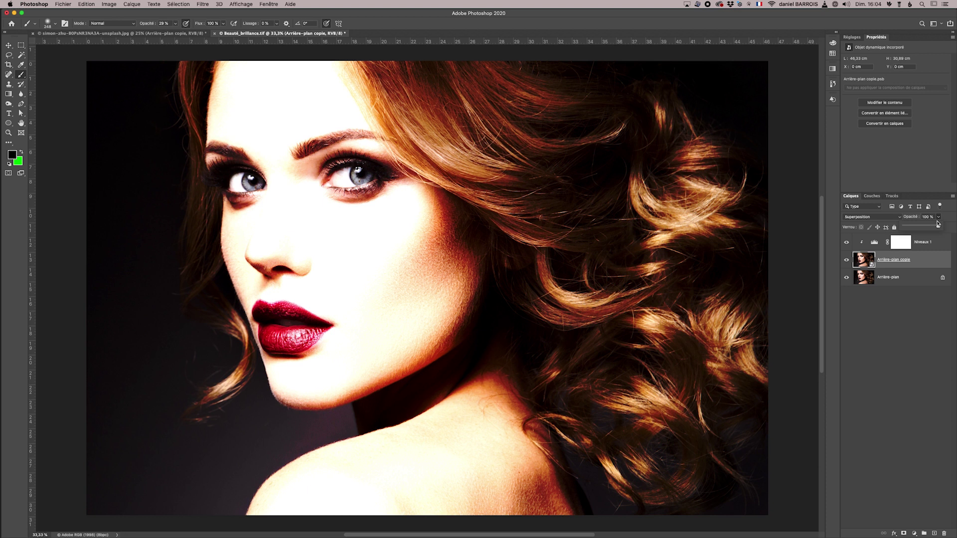
pyautogui.moveTo(938, 228); pyautogui.dragTo(915, 229)
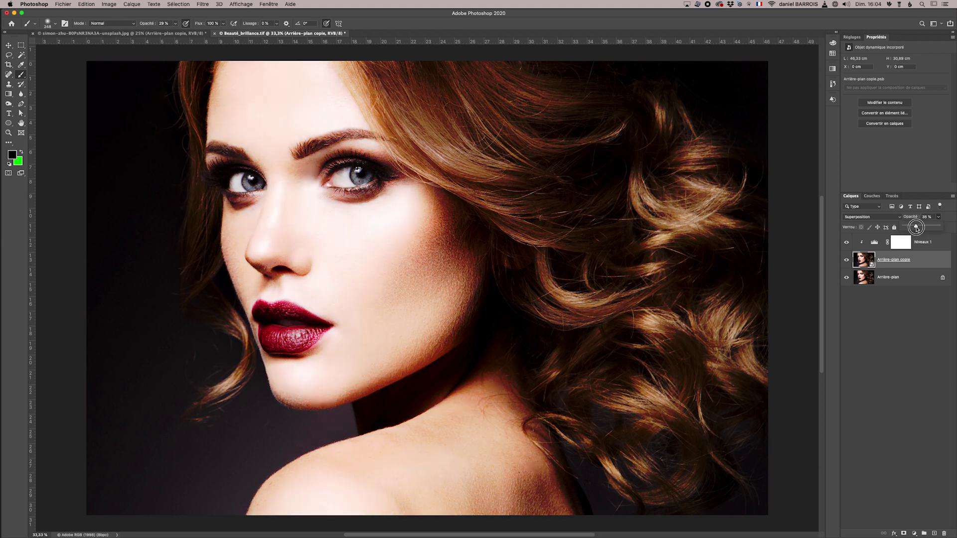
pyautogui.moveTo(915, 228); pyautogui.dragTo(911, 227)
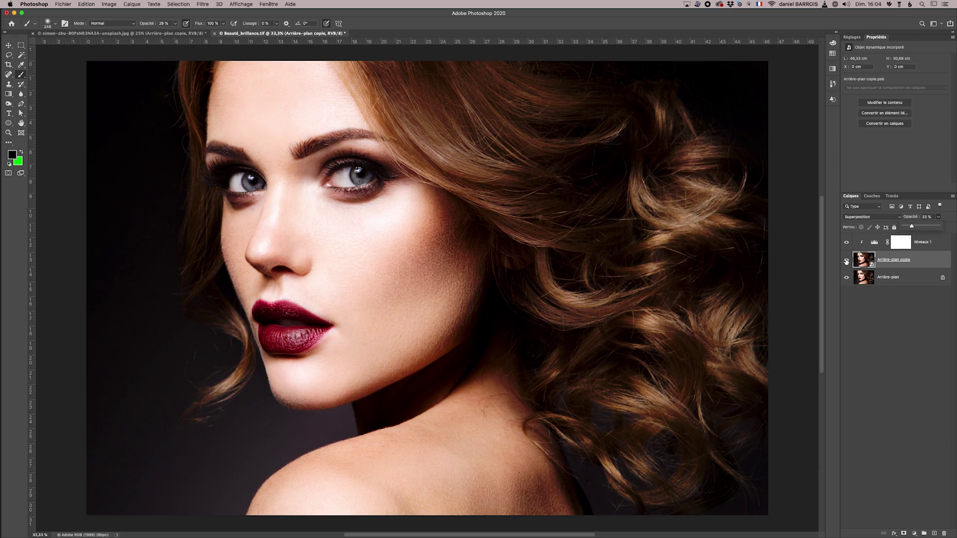
# Compare the portrait with and without the glow, then set the Levels white input to 209.
pyautogui.click(845, 260)
pyautogui.click(846, 260)
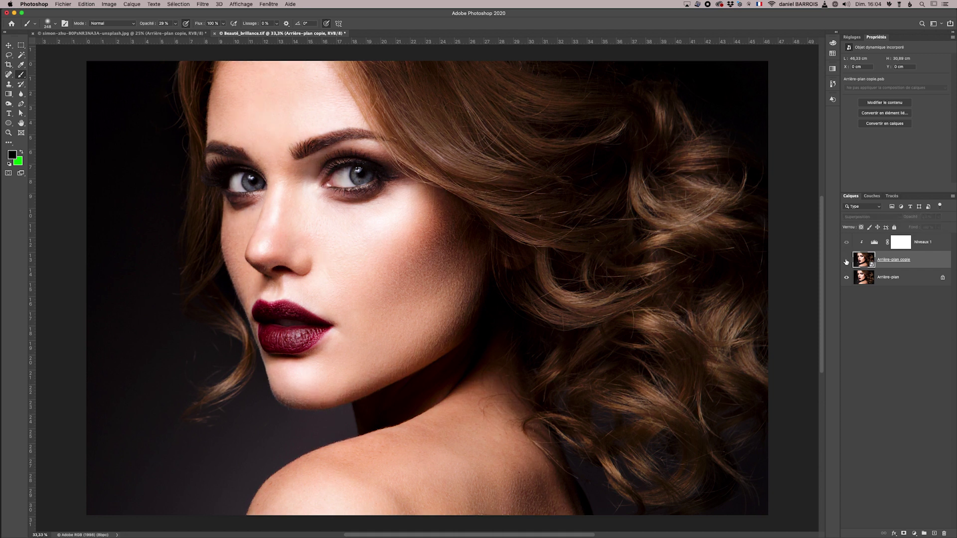
pyautogui.click(845, 260)
pyautogui.click(846, 261)
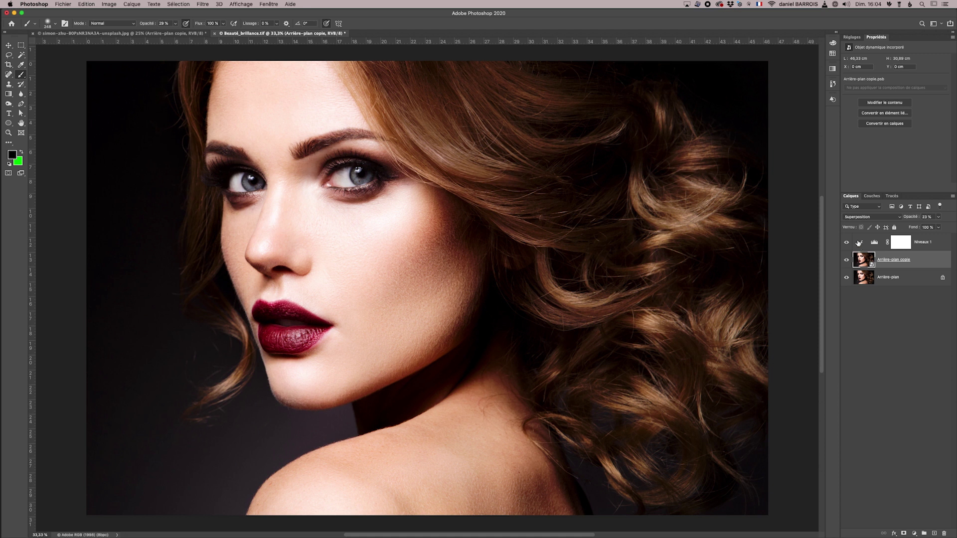
pyautogui.click(874, 243)
pyautogui.moveTo(916, 115)
pyautogui.mouseDown()
pyautogui.moveTo(929, 115)
pyautogui.moveTo(887, 116)
pyautogui.mouseUp()
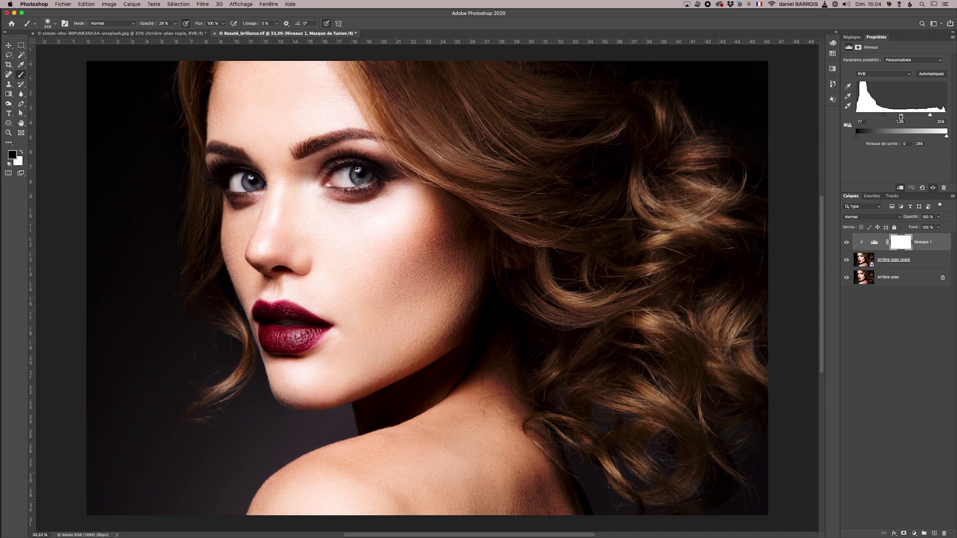
# Adjust the Levels midtones, then lower the glow copy's opacity from 23% to 18%, comparing before and after.
pyautogui.moveTo(900, 115)
pyautogui.mouseDown()
pyautogui.moveTo(881, 117)
pyautogui.moveTo(919, 115)
pyautogui.mouseUp()
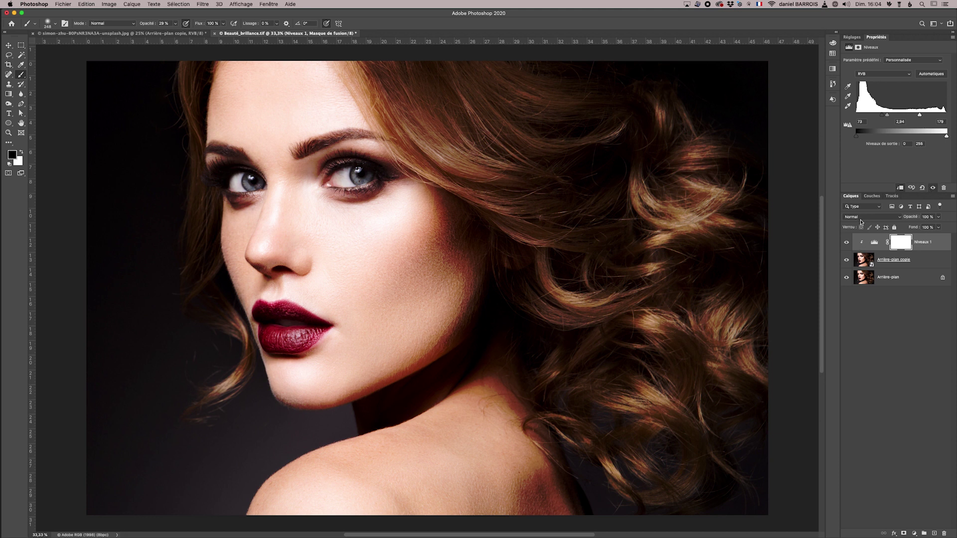
pyautogui.click(858, 265)
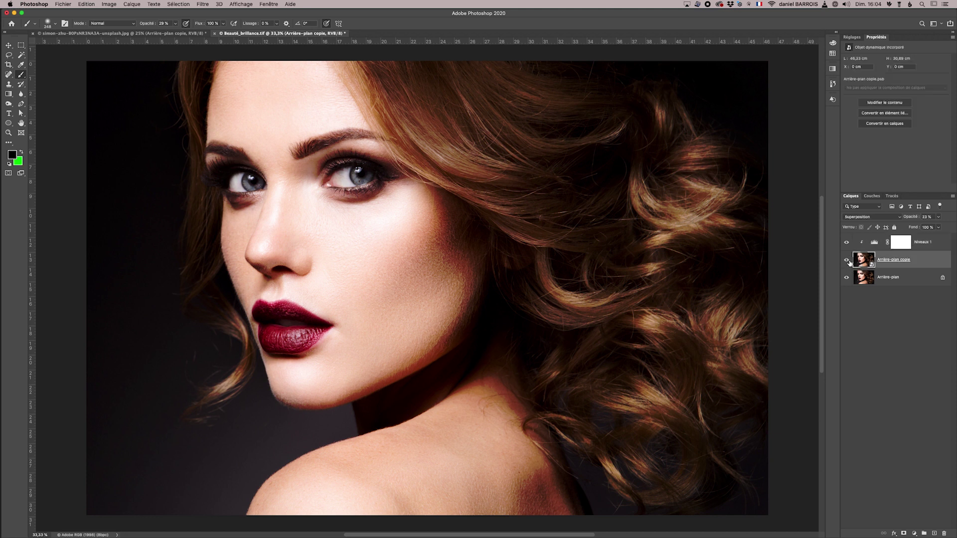
pyautogui.click(847, 259)
pyautogui.click(846, 260)
pyautogui.click(939, 218)
pyautogui.moveTo(924, 227); pyautogui.dragTo(923, 226)
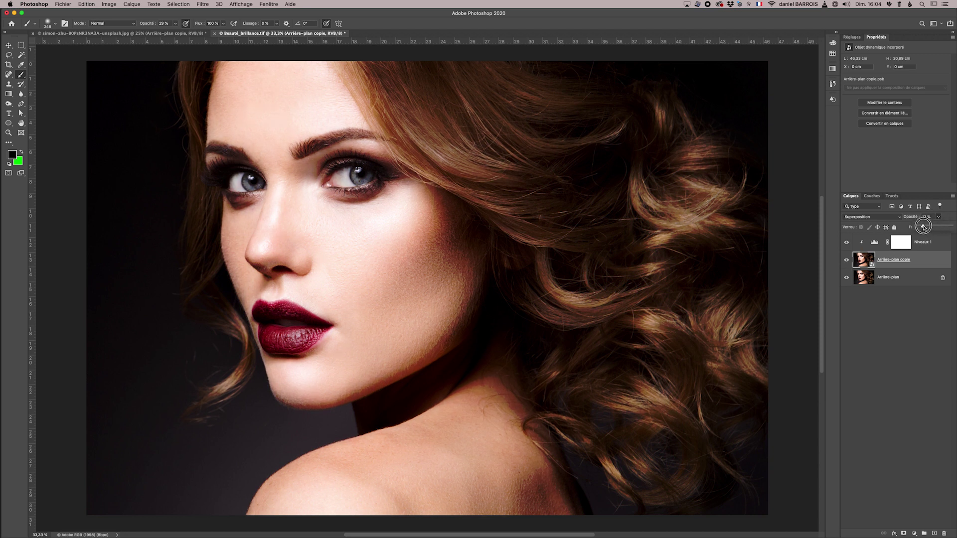
pyautogui.click(845, 259)
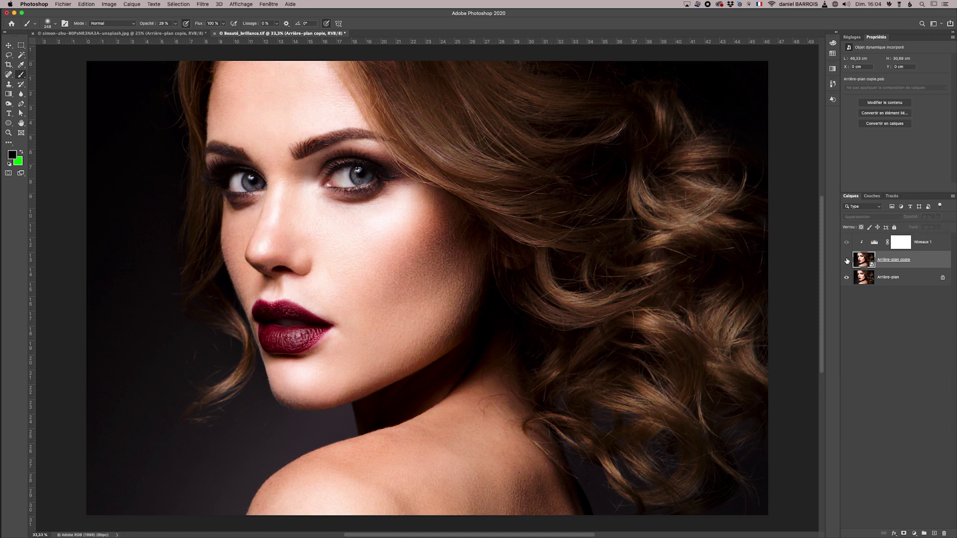
pyautogui.click(846, 259)
pyautogui.click(846, 259)
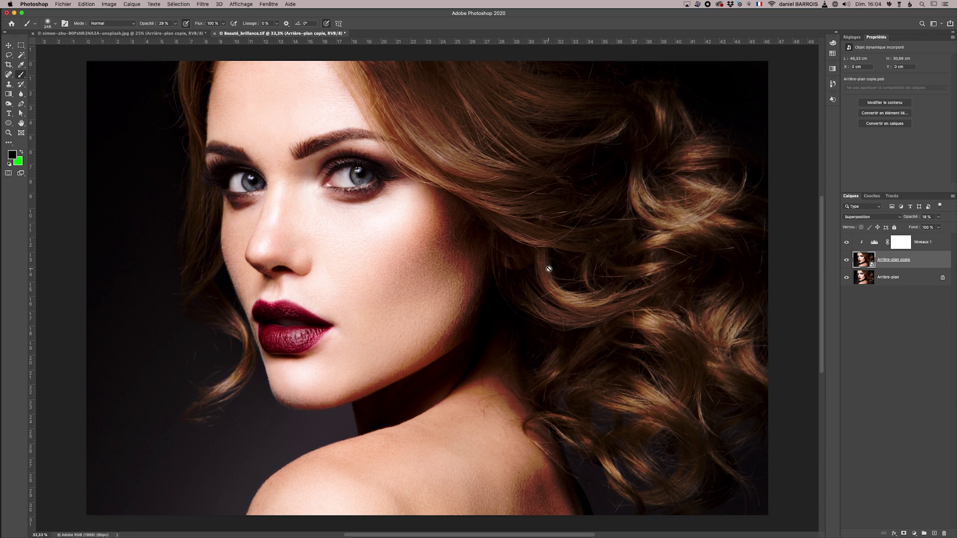
# Switch the glow copy to Luminosité blending and lower its opacity to 15%.
pyautogui.click(859, 218)
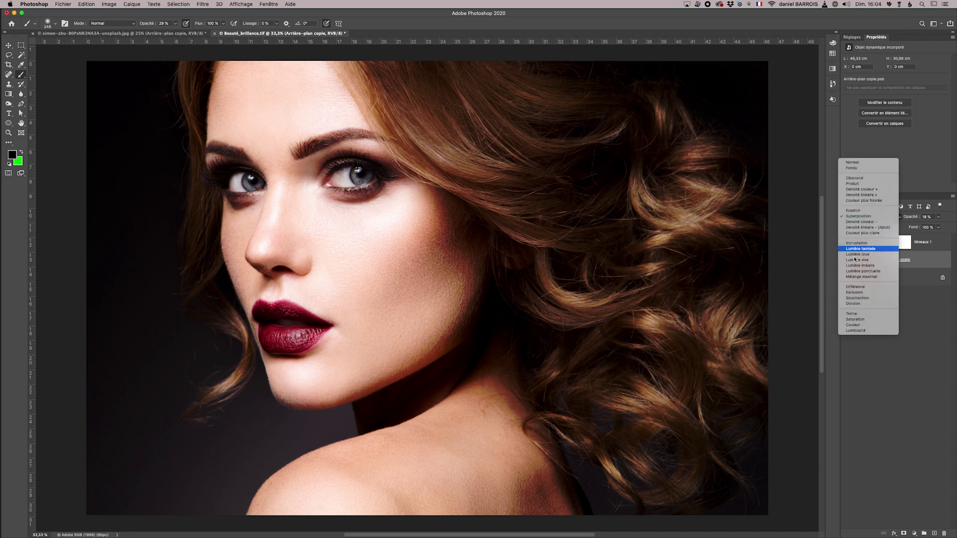
pyautogui.click(854, 331)
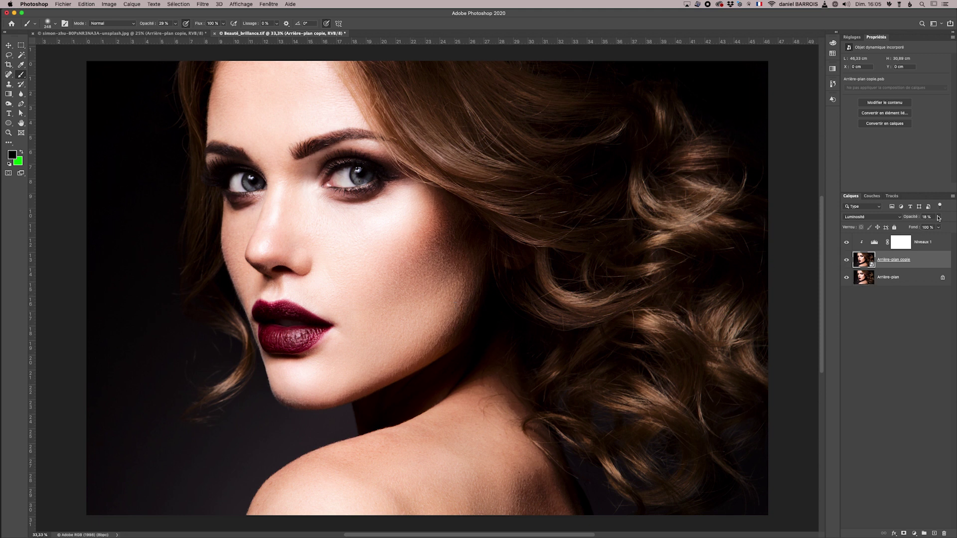
pyautogui.click(846, 260)
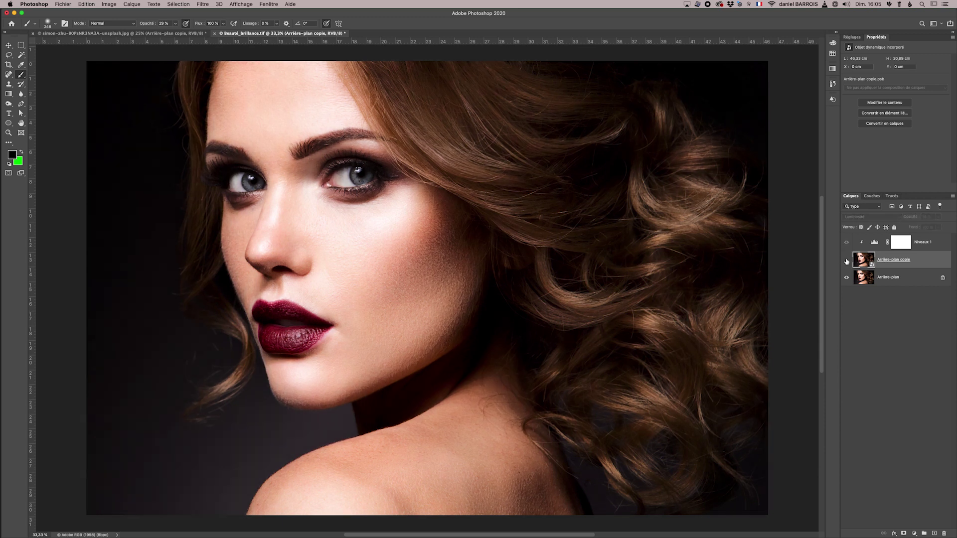
pyautogui.click(846, 260)
pyautogui.click(846, 260)
pyautogui.click(846, 260)
pyautogui.click(846, 260)
pyautogui.click(846, 261)
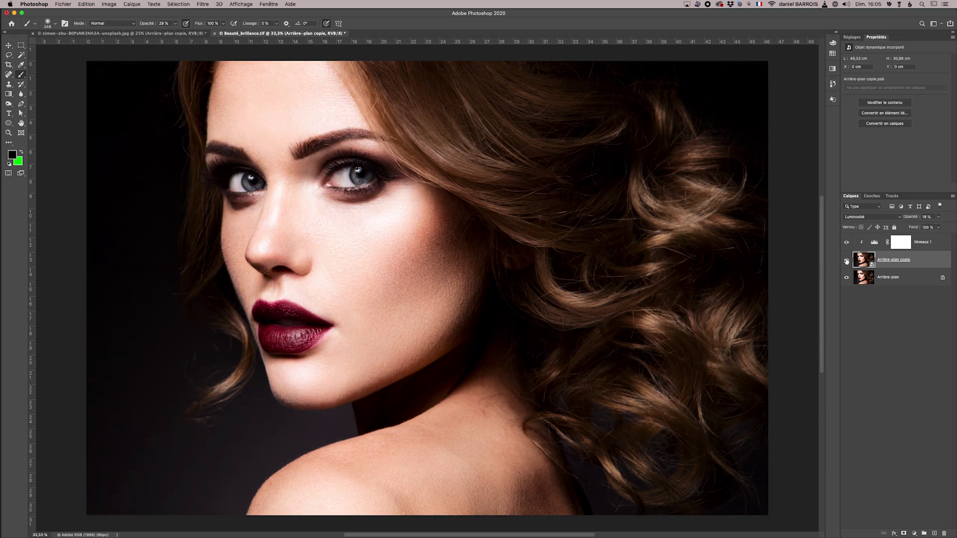
pyautogui.click(938, 217)
pyautogui.moveTo(923, 227); pyautogui.dragTo(921, 227)
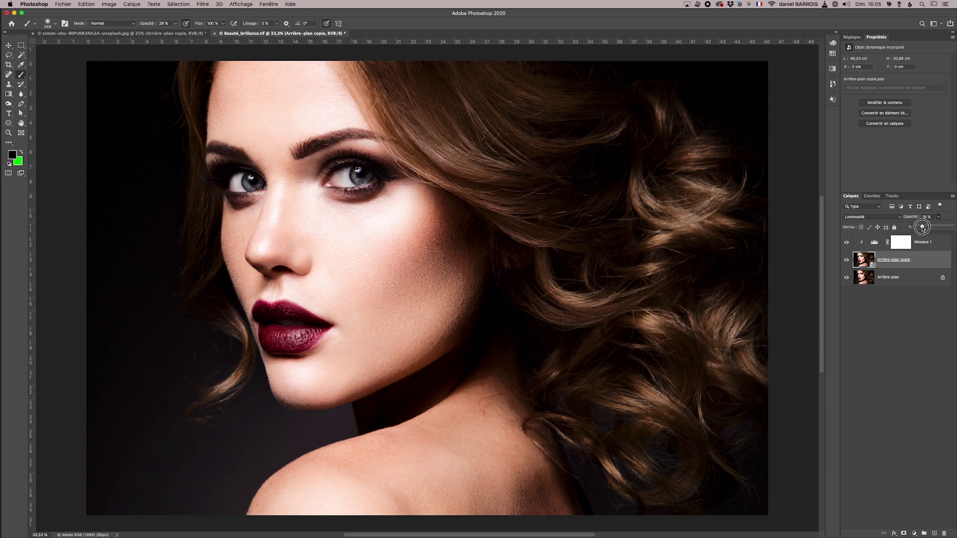
# Return the Niveaux 1 midtone input to 1,00 and compare the result with Levels hidden.
pyautogui.click(875, 244)
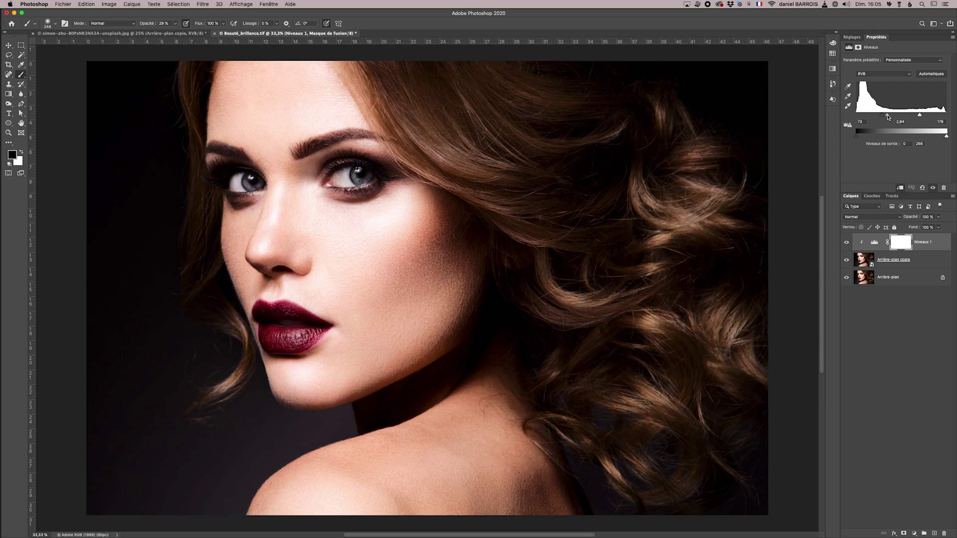
pyautogui.moveTo(888, 116); pyautogui.dragTo(901, 116)
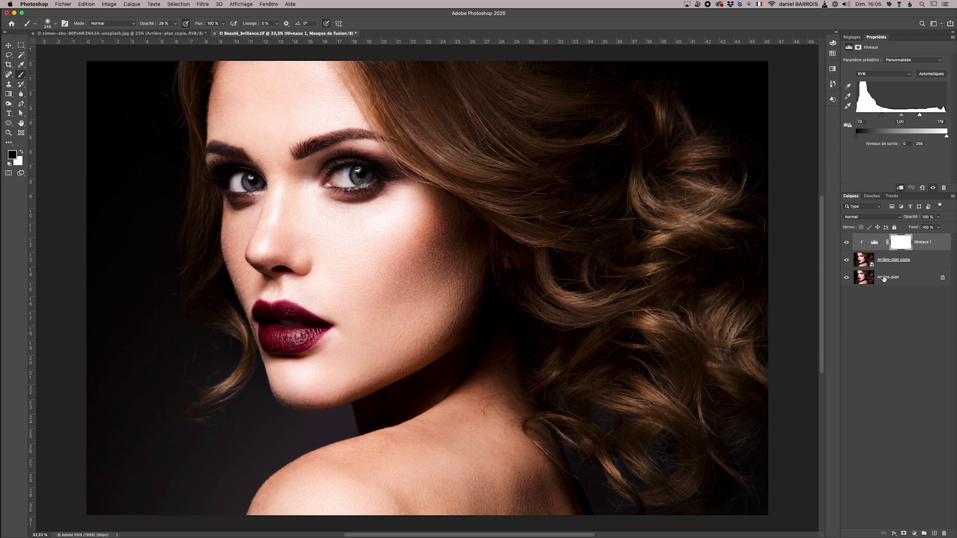
pyautogui.keyDown('alt'); pyautogui.click(847, 261); pyautogui.keyUp('alt')
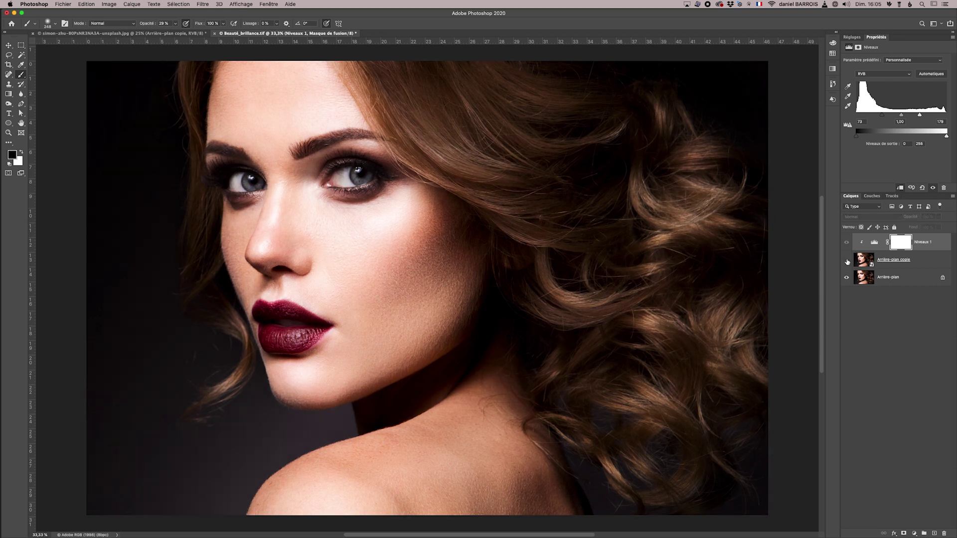
pyautogui.keyDown('alt'); pyautogui.click(847, 262); pyautogui.keyUp('alt')
pyautogui.keyDown('alt'); pyautogui.click(847, 262); pyautogui.keyUp('alt')
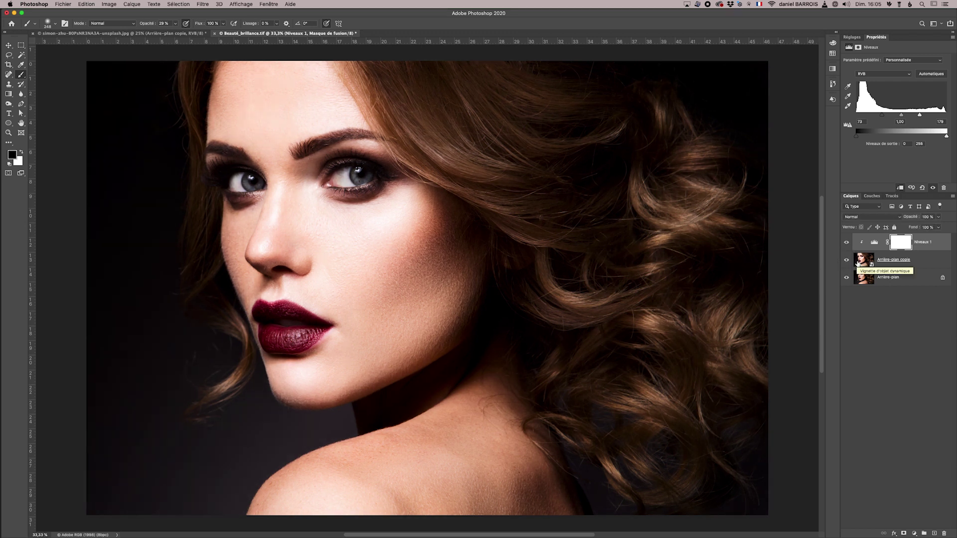
pyautogui.click(863, 256)
# Try Normal blending on the glow copy and toggle its visibility to compare.
pyautogui.click(861, 217)
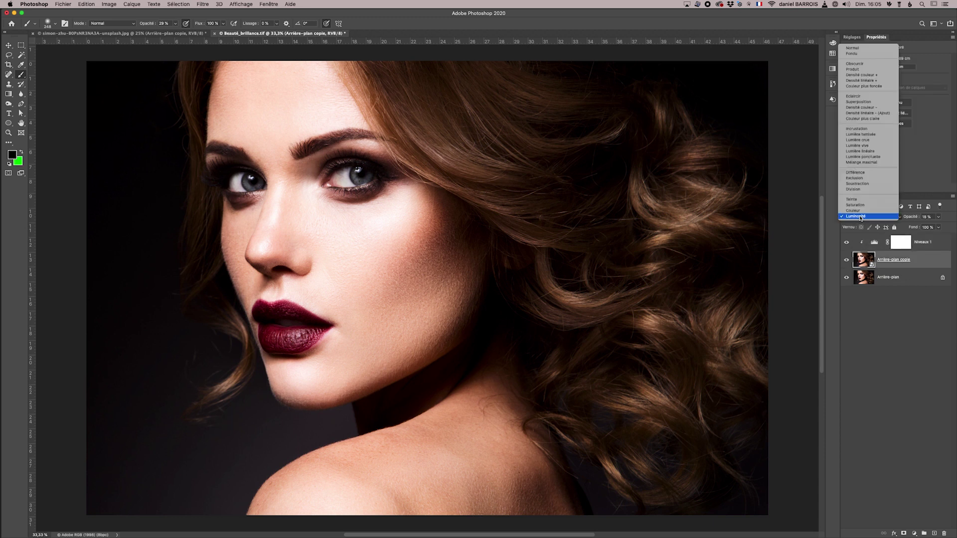
pyautogui.click(855, 218)
pyautogui.click(853, 48)
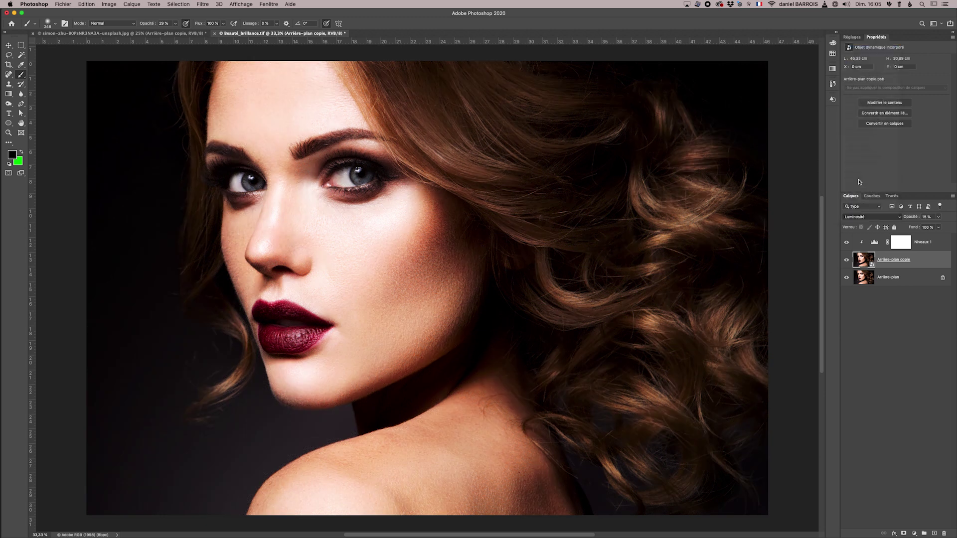
pyautogui.click(846, 261)
pyautogui.click(846, 261)
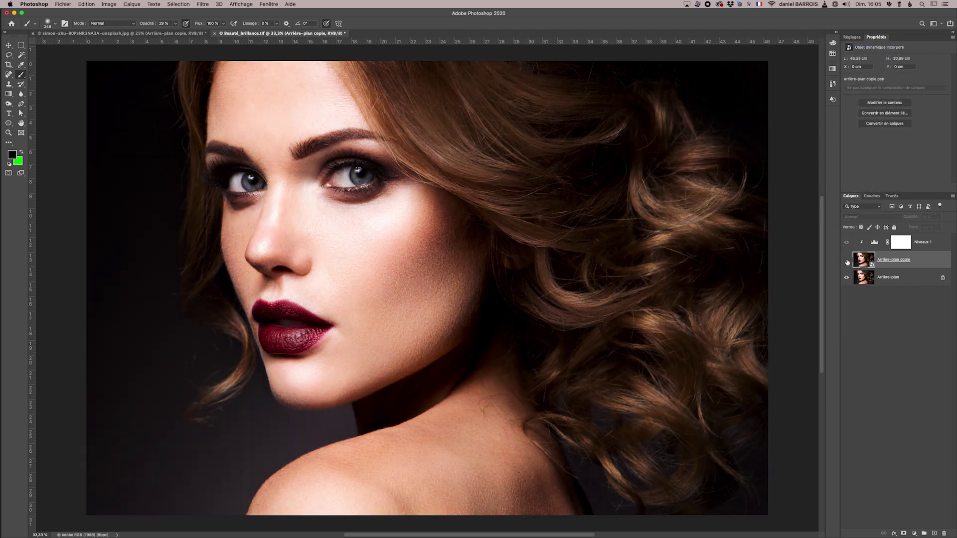
pyautogui.click(846, 261)
pyautogui.click(846, 262)
pyautogui.click(846, 261)
# Set the glow copy to Superposition blending at 54% opacity.
pyautogui.click(857, 219)
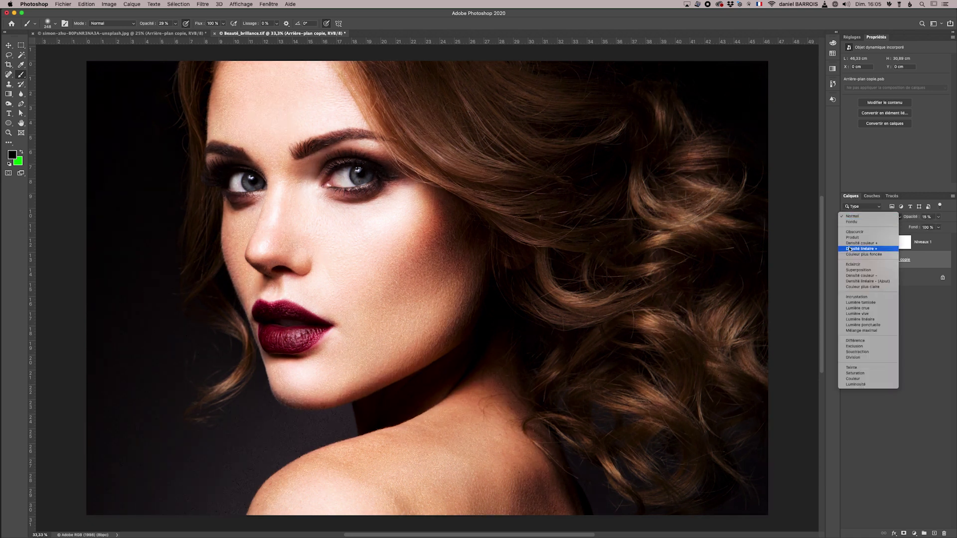
pyautogui.click(857, 270)
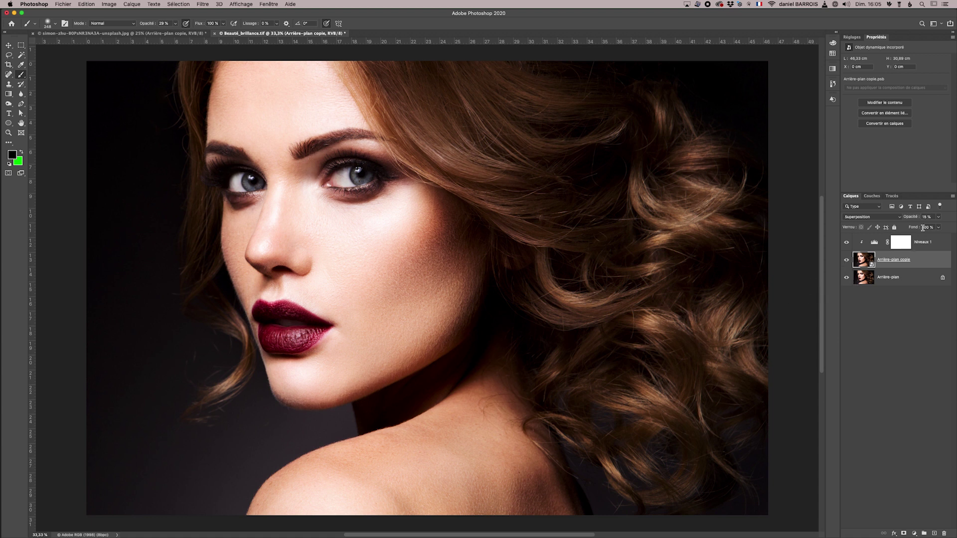
pyautogui.moveTo(938, 217); pyautogui.dragTo(935, 227)
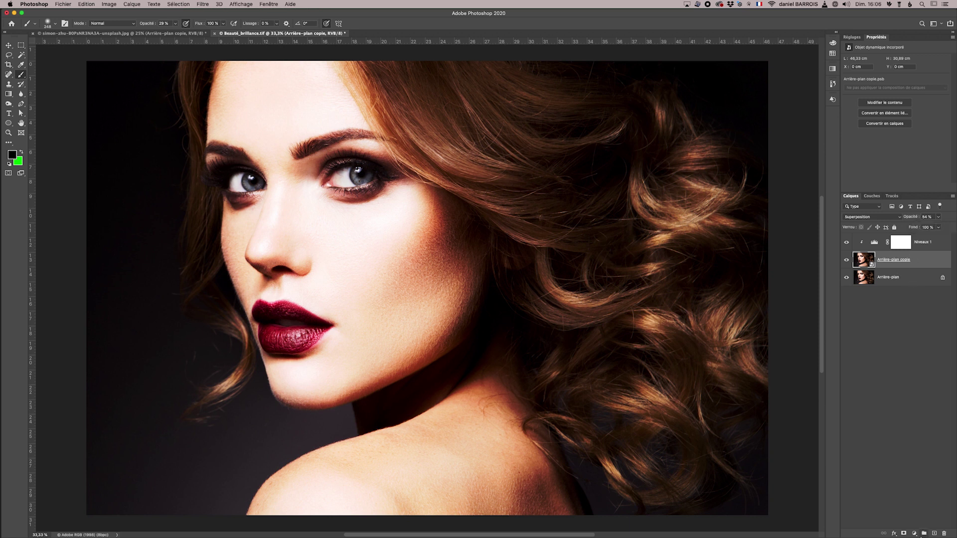
# Add a layer mask to the glow copy and set a ~1097 px brush at about 34% opacity.
pyautogui.click(903, 534)
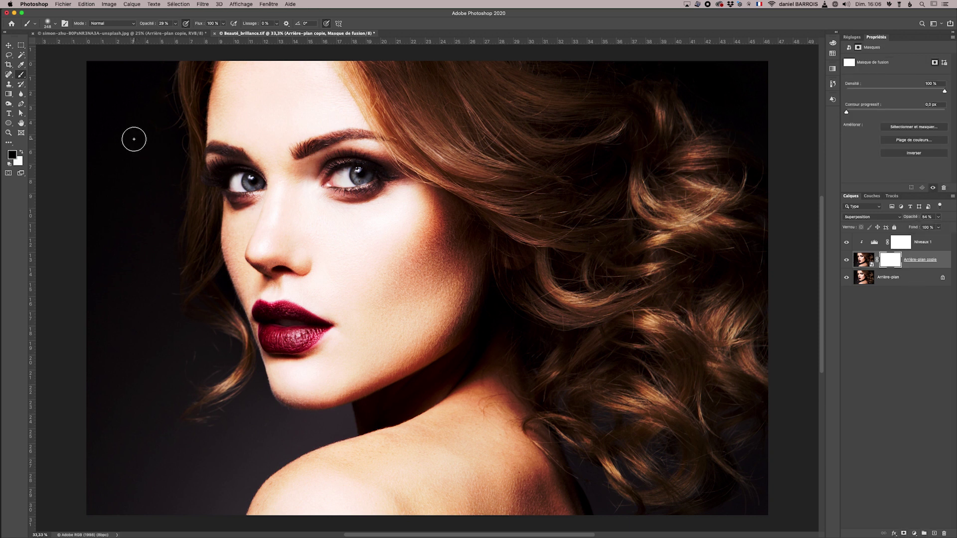
pyautogui.moveTo(301, 230); pyautogui.dragTo(337, 229)
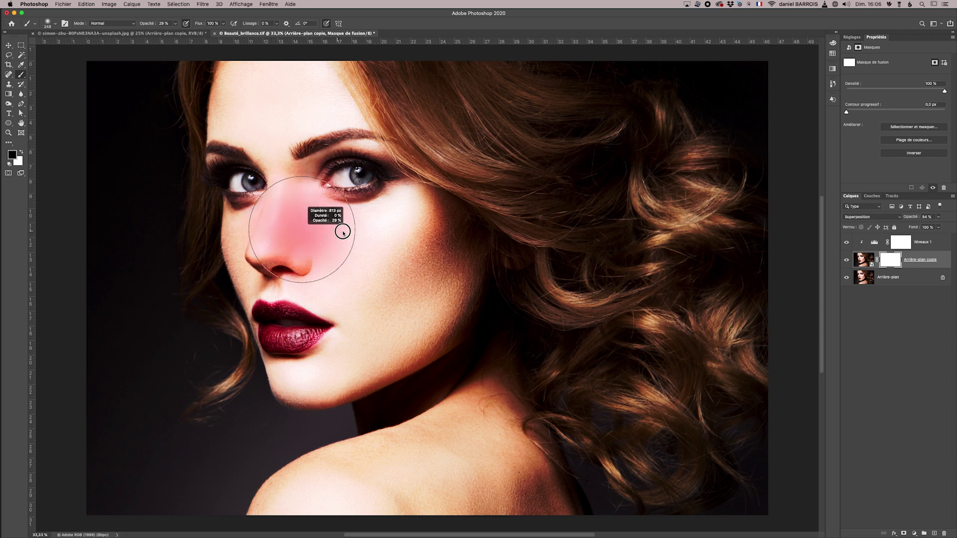
pyautogui.click(175, 24)
pyautogui.moveTo(176, 34); pyautogui.dragTo(177, 34)
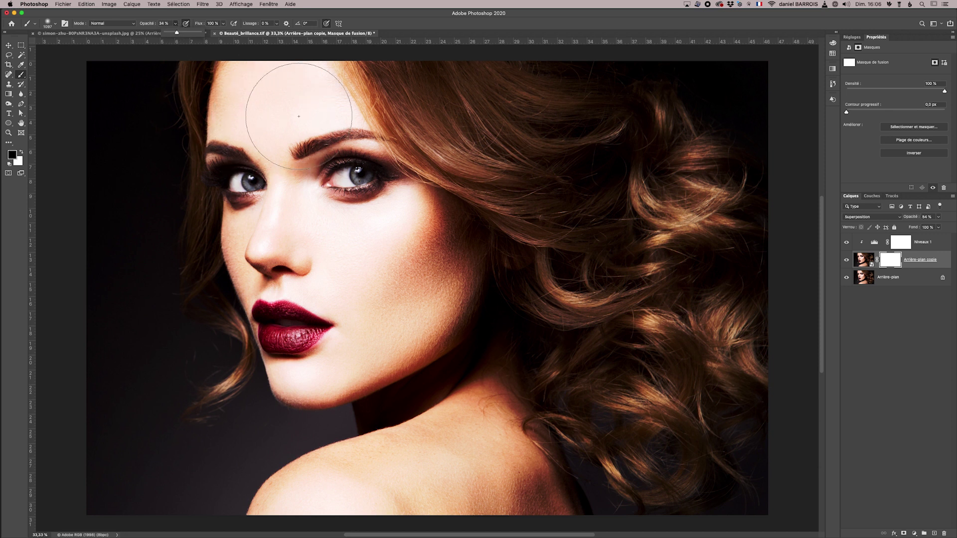
pyautogui.click(307, 102)
# Paint black over the face to hold back the glow, comparing before and after.
pyautogui.moveTo(327, 109)
pyautogui.mouseDown()
pyautogui.moveTo(311, 247)
pyautogui.moveTo(352, 245)
pyautogui.moveTo(352, 330)
pyautogui.moveTo(342, 331)
pyautogui.moveTo(354, 226)
pyautogui.moveTo(310, 182)
pyautogui.moveTo(277, 96)
pyautogui.moveTo(310, 96)
pyautogui.moveTo(331, 240)
pyautogui.moveTo(374, 188)
pyautogui.moveTo(352, 234)
pyautogui.moveTo(409, 348)
pyautogui.moveTo(302, 349)
pyautogui.moveTo(352, 214)
pyautogui.moveTo(324, 226)
pyautogui.moveTo(349, 216)
pyautogui.moveTo(338, 338)
pyautogui.moveTo(463, 473)
pyautogui.moveTo(354, 479)
pyautogui.moveTo(333, 512)
pyautogui.mouseUp()
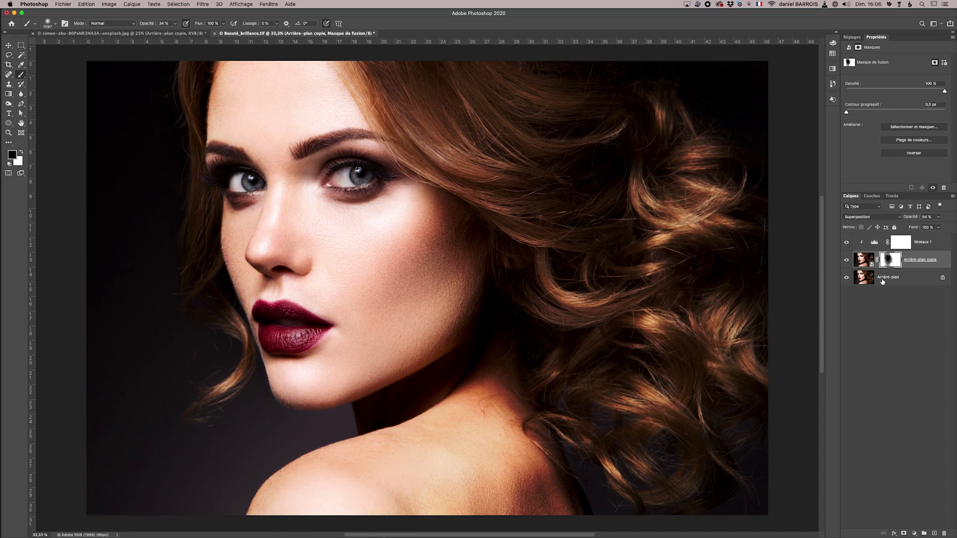
pyautogui.click(846, 260)
pyautogui.click(846, 260)
pyautogui.click(846, 259)
pyautogui.click(846, 260)
# With a ~738 px brush in white, restore some glow on the nose bridge and compare.
pyautogui.moveTo(410, 264); pyautogui.dragTo(392, 271)
pyautogui.press('x')
pyautogui.moveTo(317, 199)
pyautogui.mouseDown()
pyautogui.moveTo(309, 229)
pyautogui.moveTo(364, 354)
pyautogui.mouseUp()
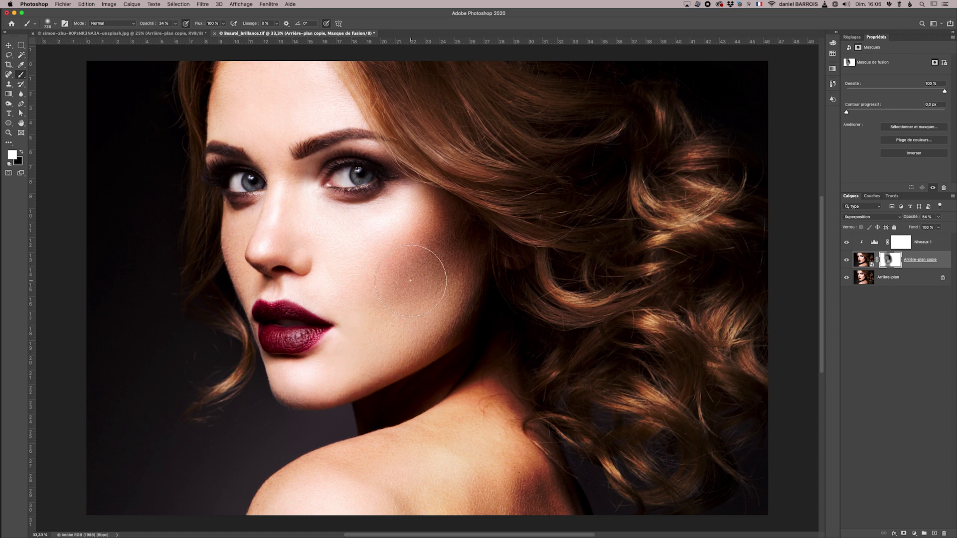
pyautogui.click(846, 260)
pyautogui.click(846, 260)
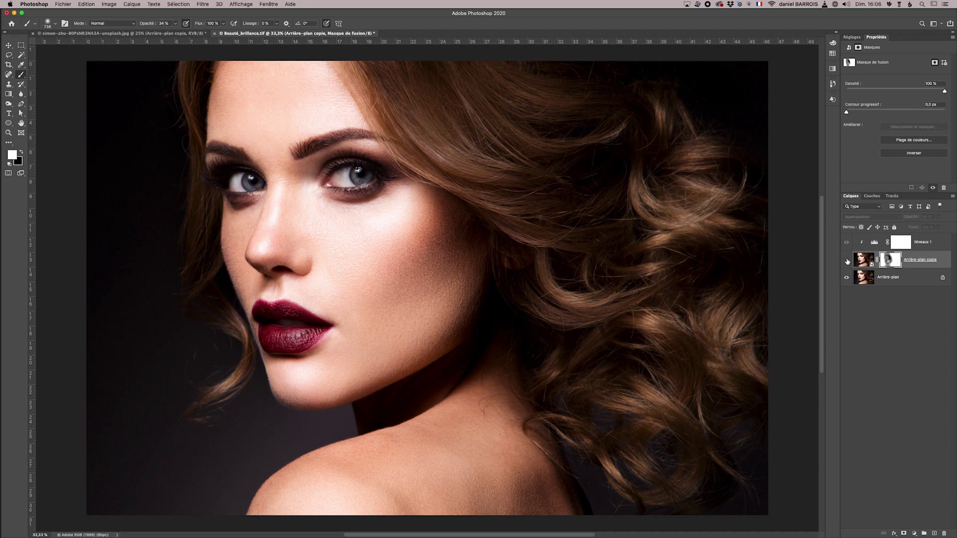
pyautogui.click(846, 259)
pyautogui.click(846, 260)
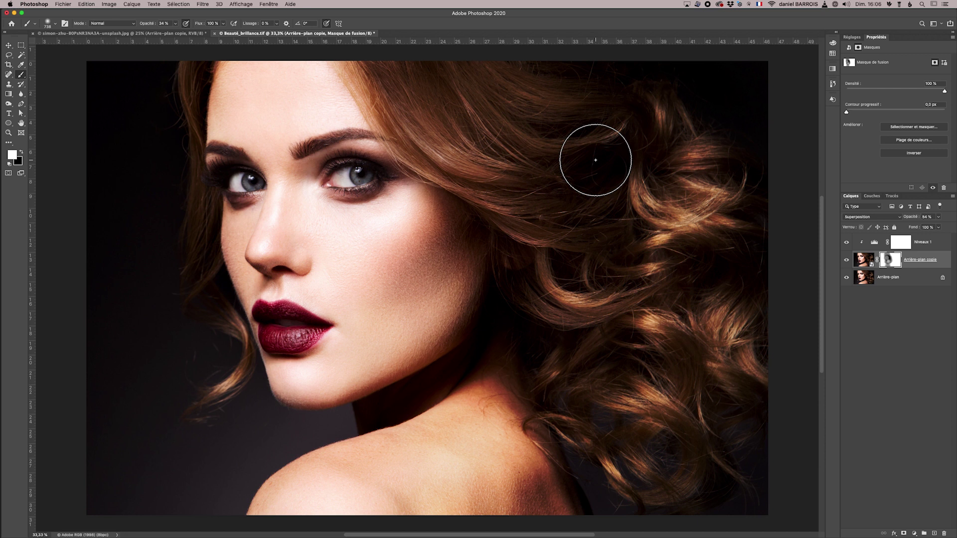
# Switch back to the simon-zhu neon street photo document.
pyautogui.click(120, 33)
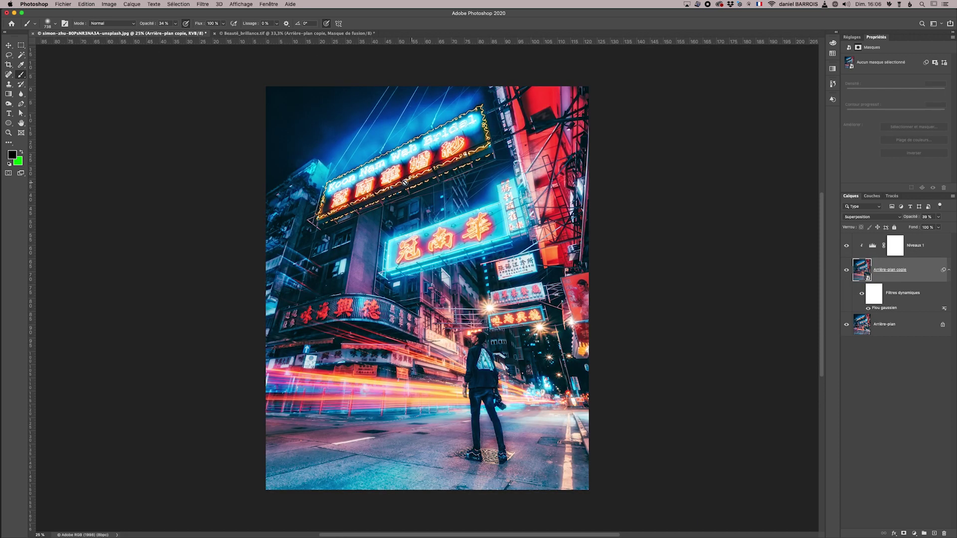